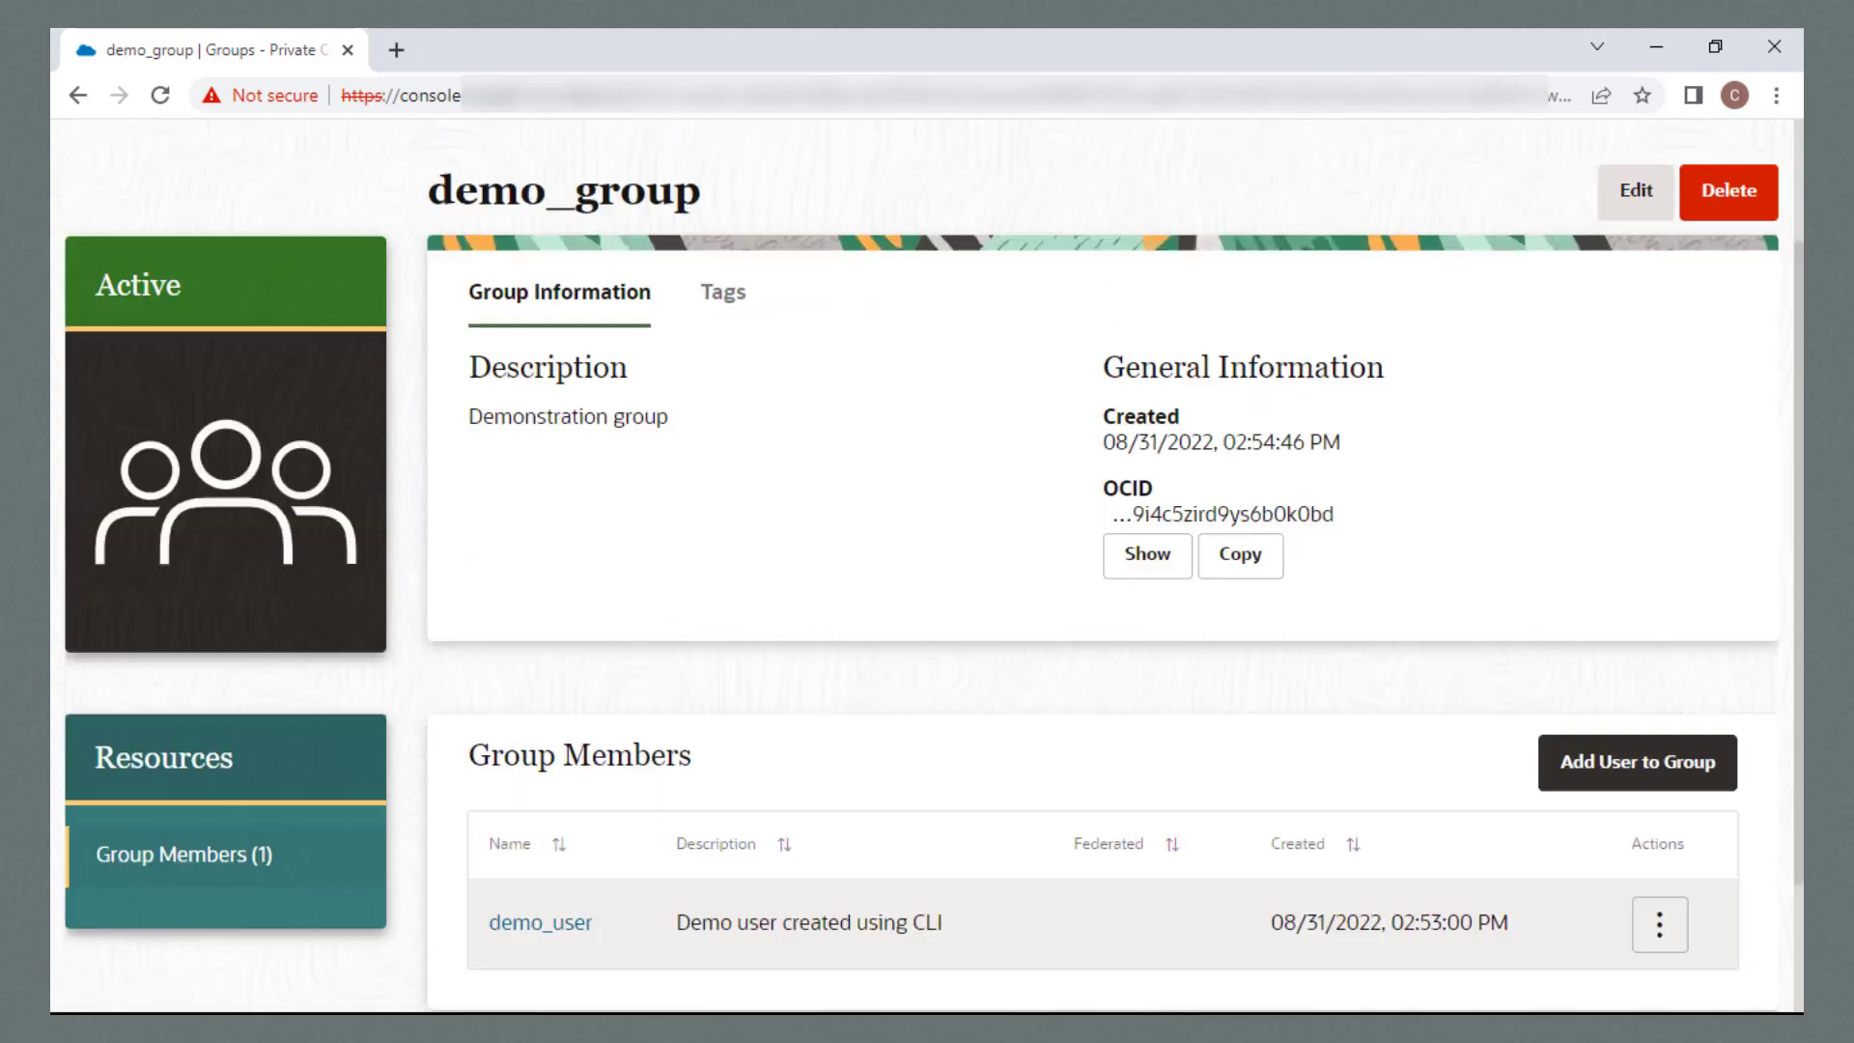
Open the list of identity compartments.
{"action": "left_click", "coordinate": [116, 155]}
{"action": "left_click", "coordinate": [198, 719]}
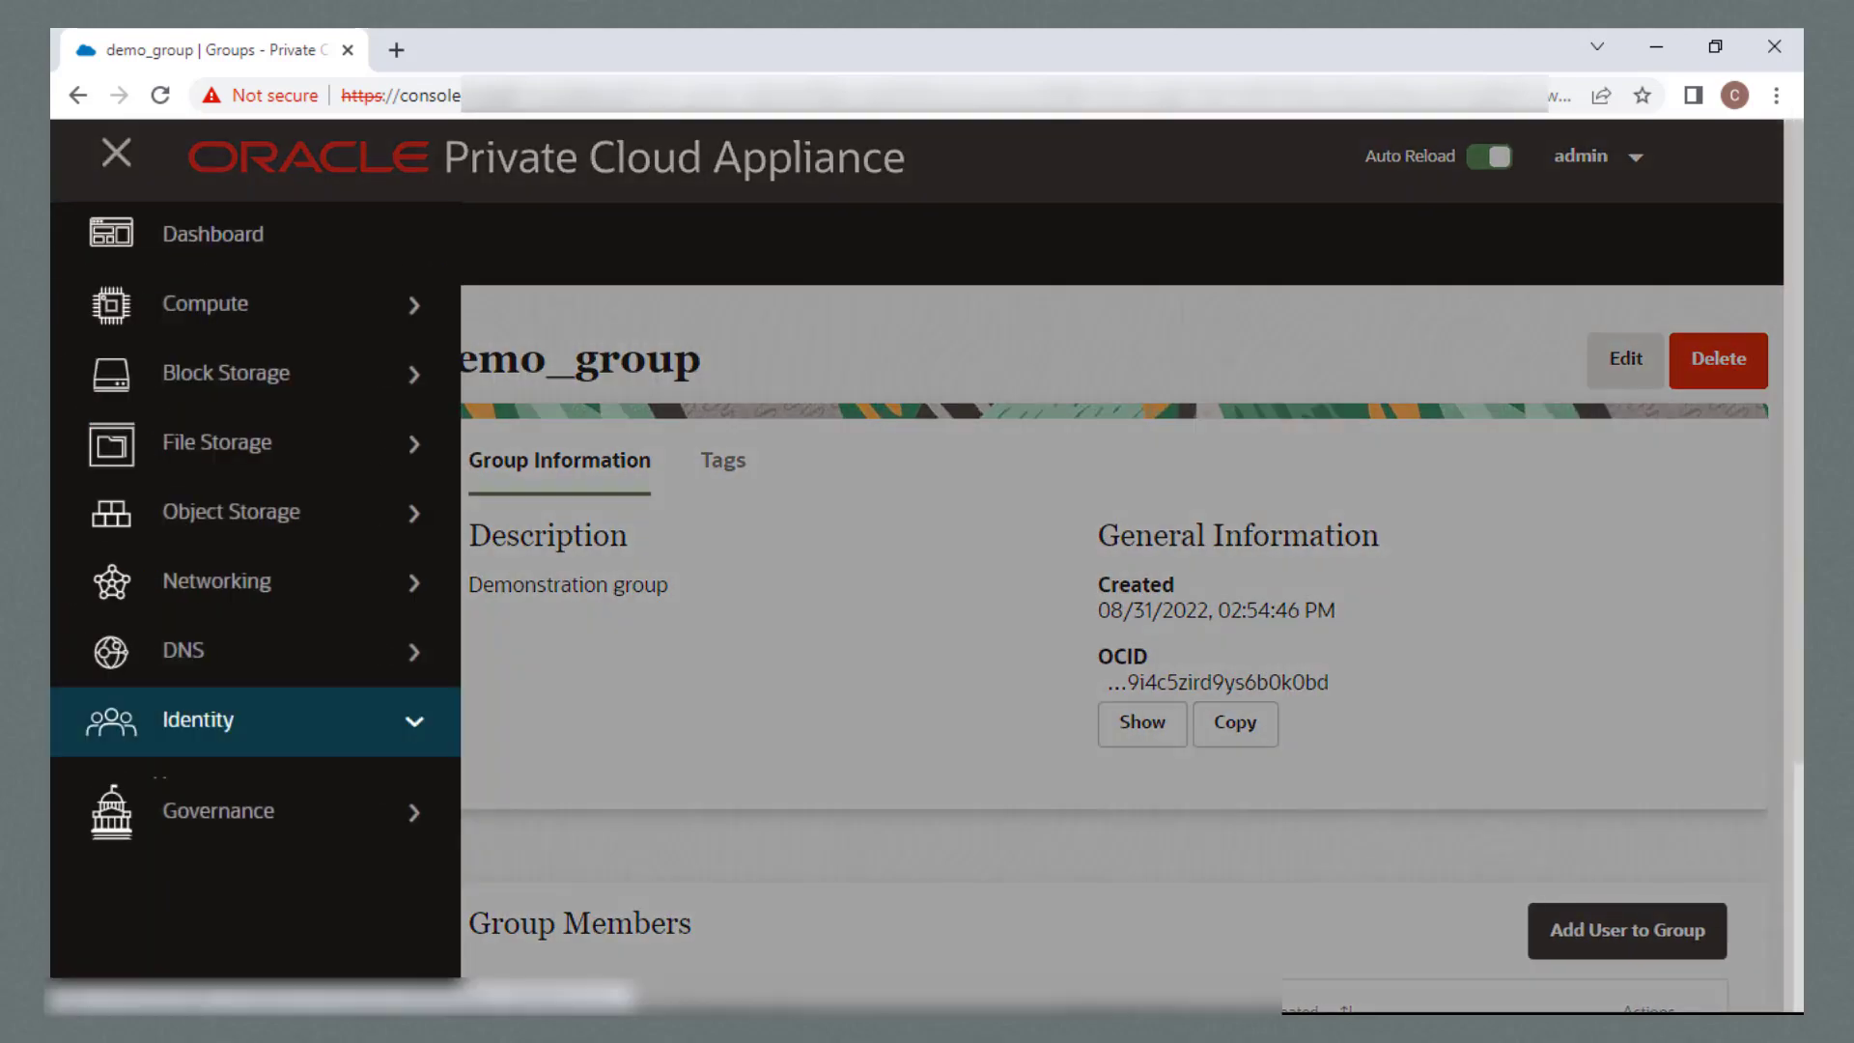
{"action": "scroll", "coordinate": [251, 579], "scroll_direction": "down", "scroll_amount": 3}
{"action": "left_click", "coordinate": [228, 604]}
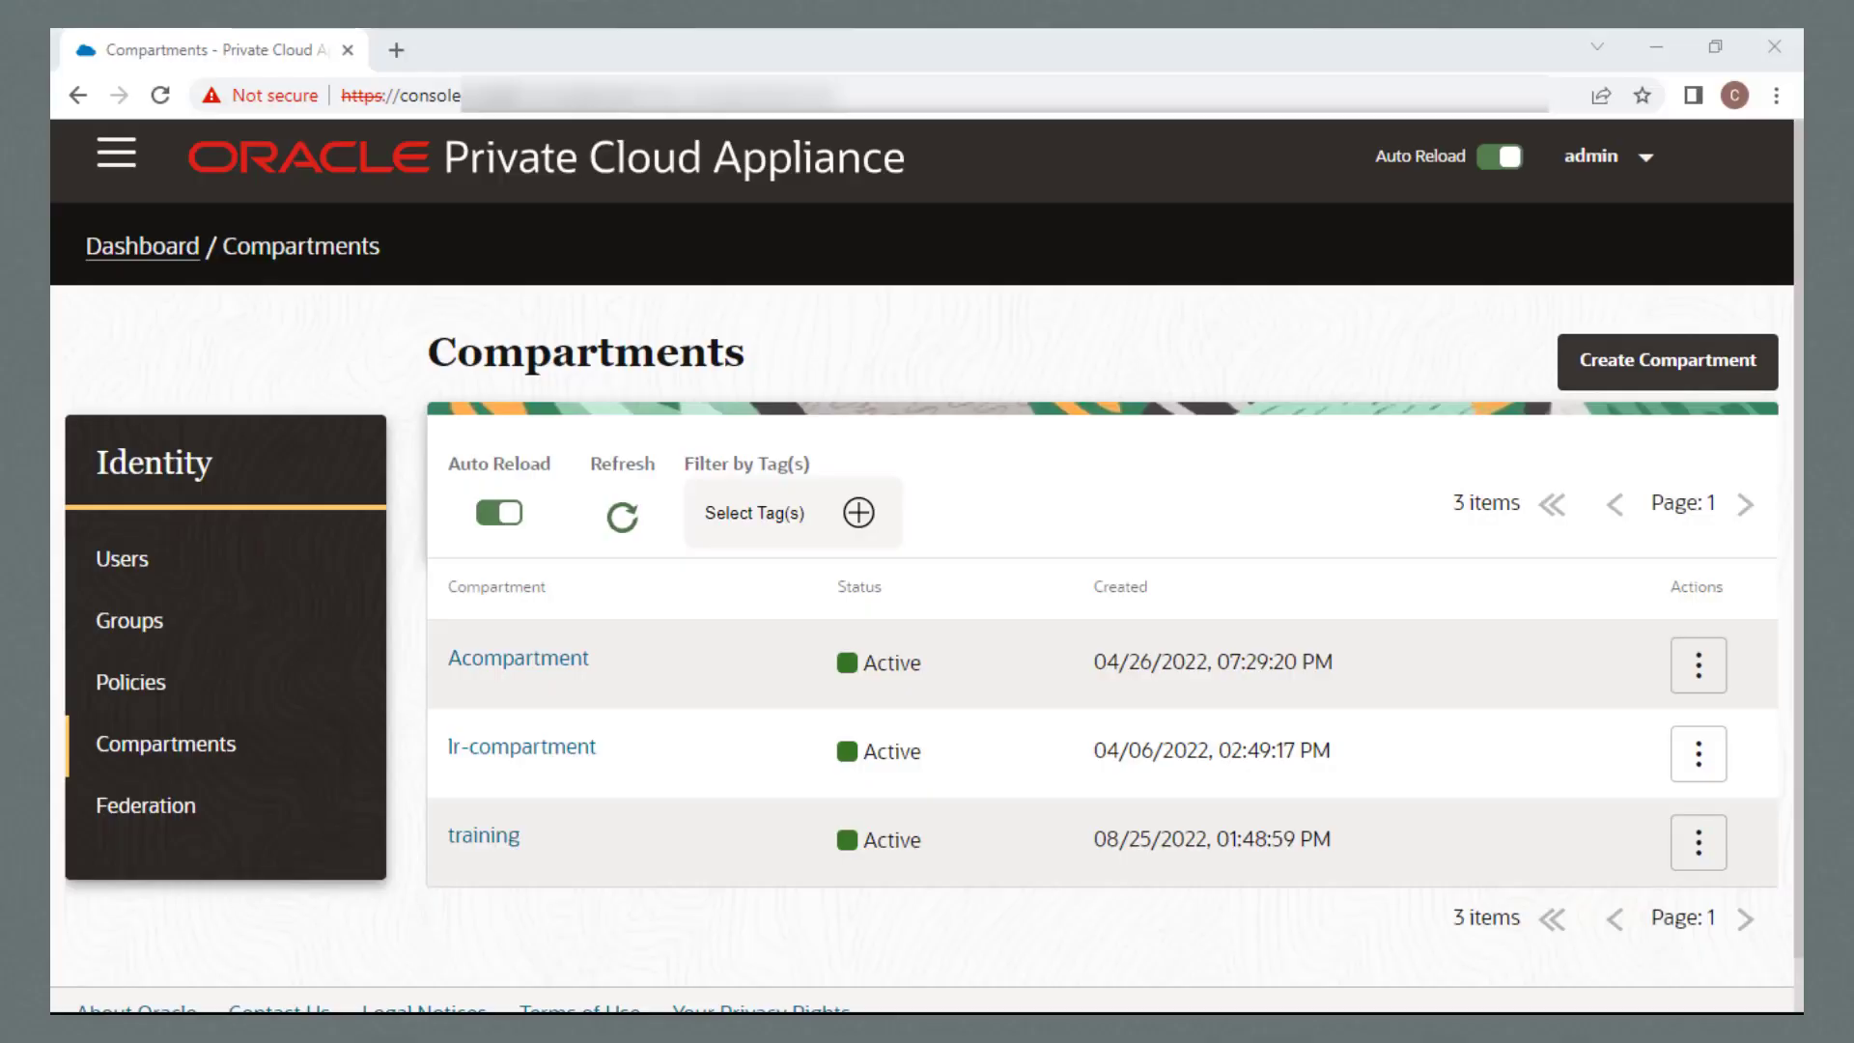
Create a compartment named demo_compartment with the description "Demo compartment" inside the Docs compartment.
{"action": "left_click", "coordinate": [1667, 361]}
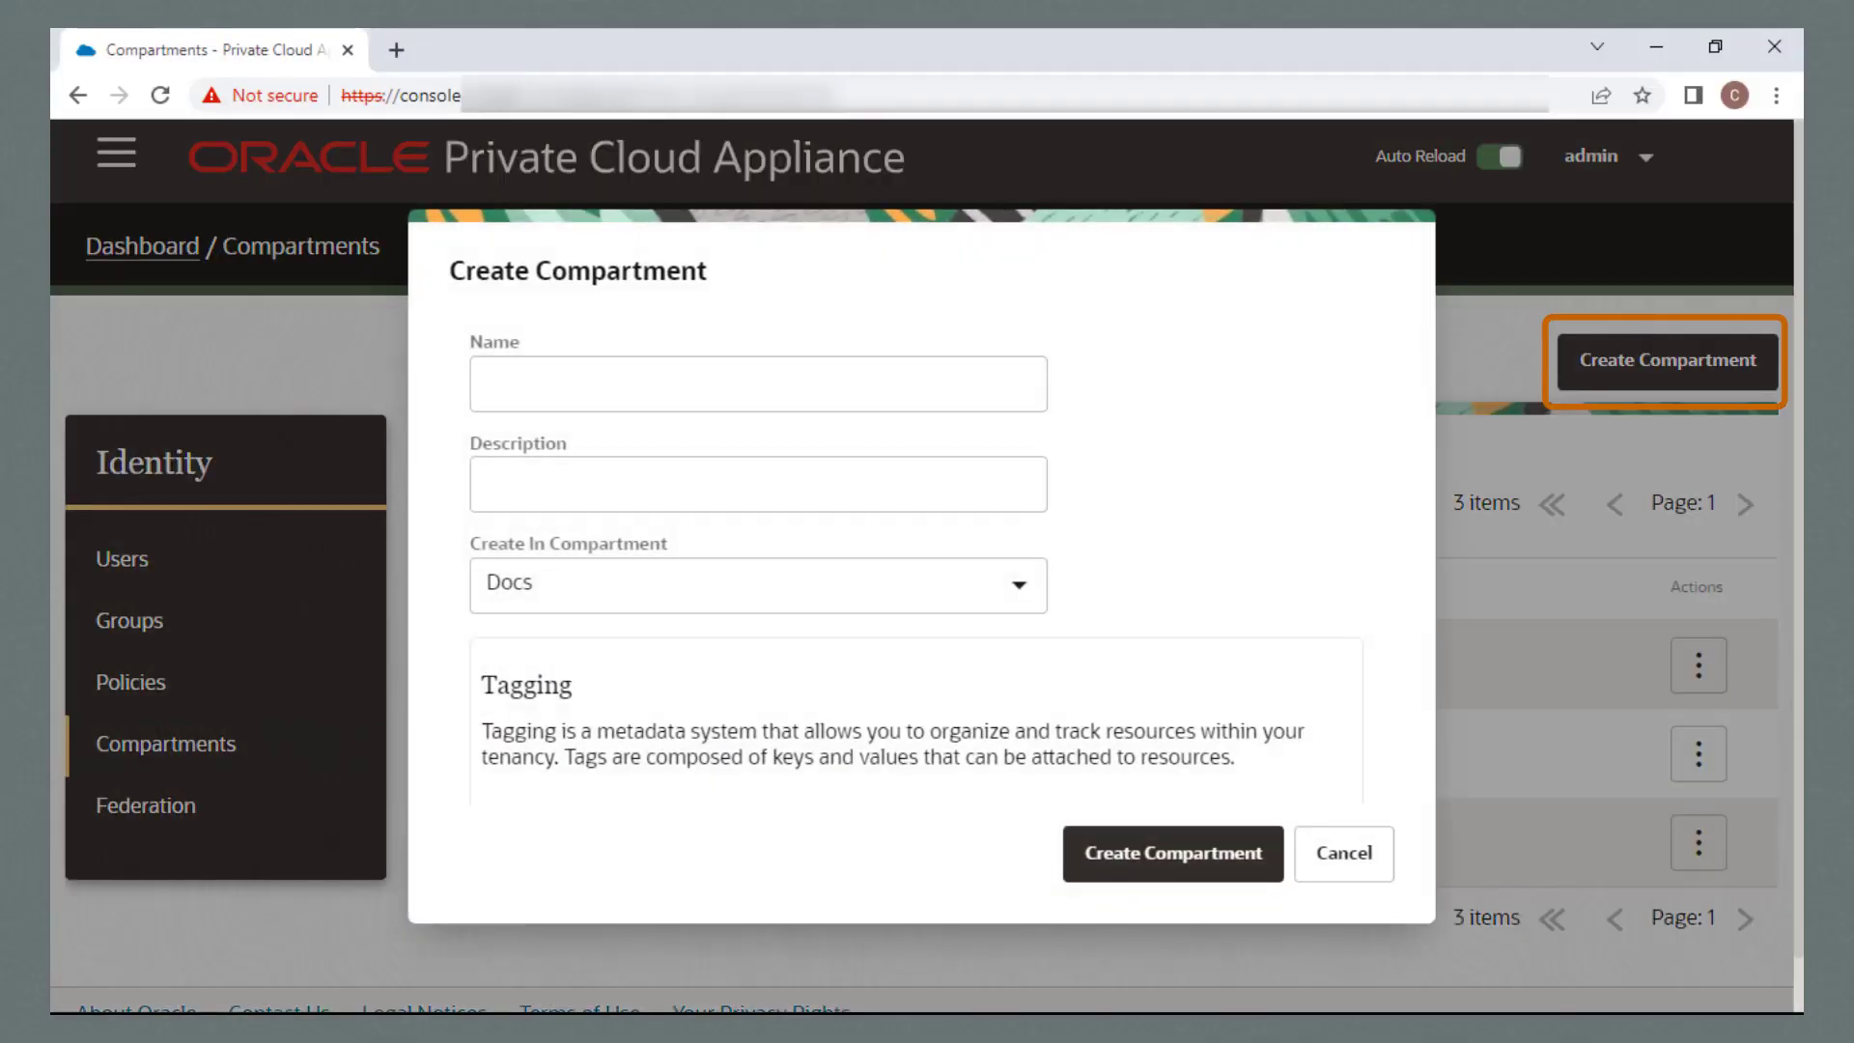
{"action": "type", "text": "demo"}
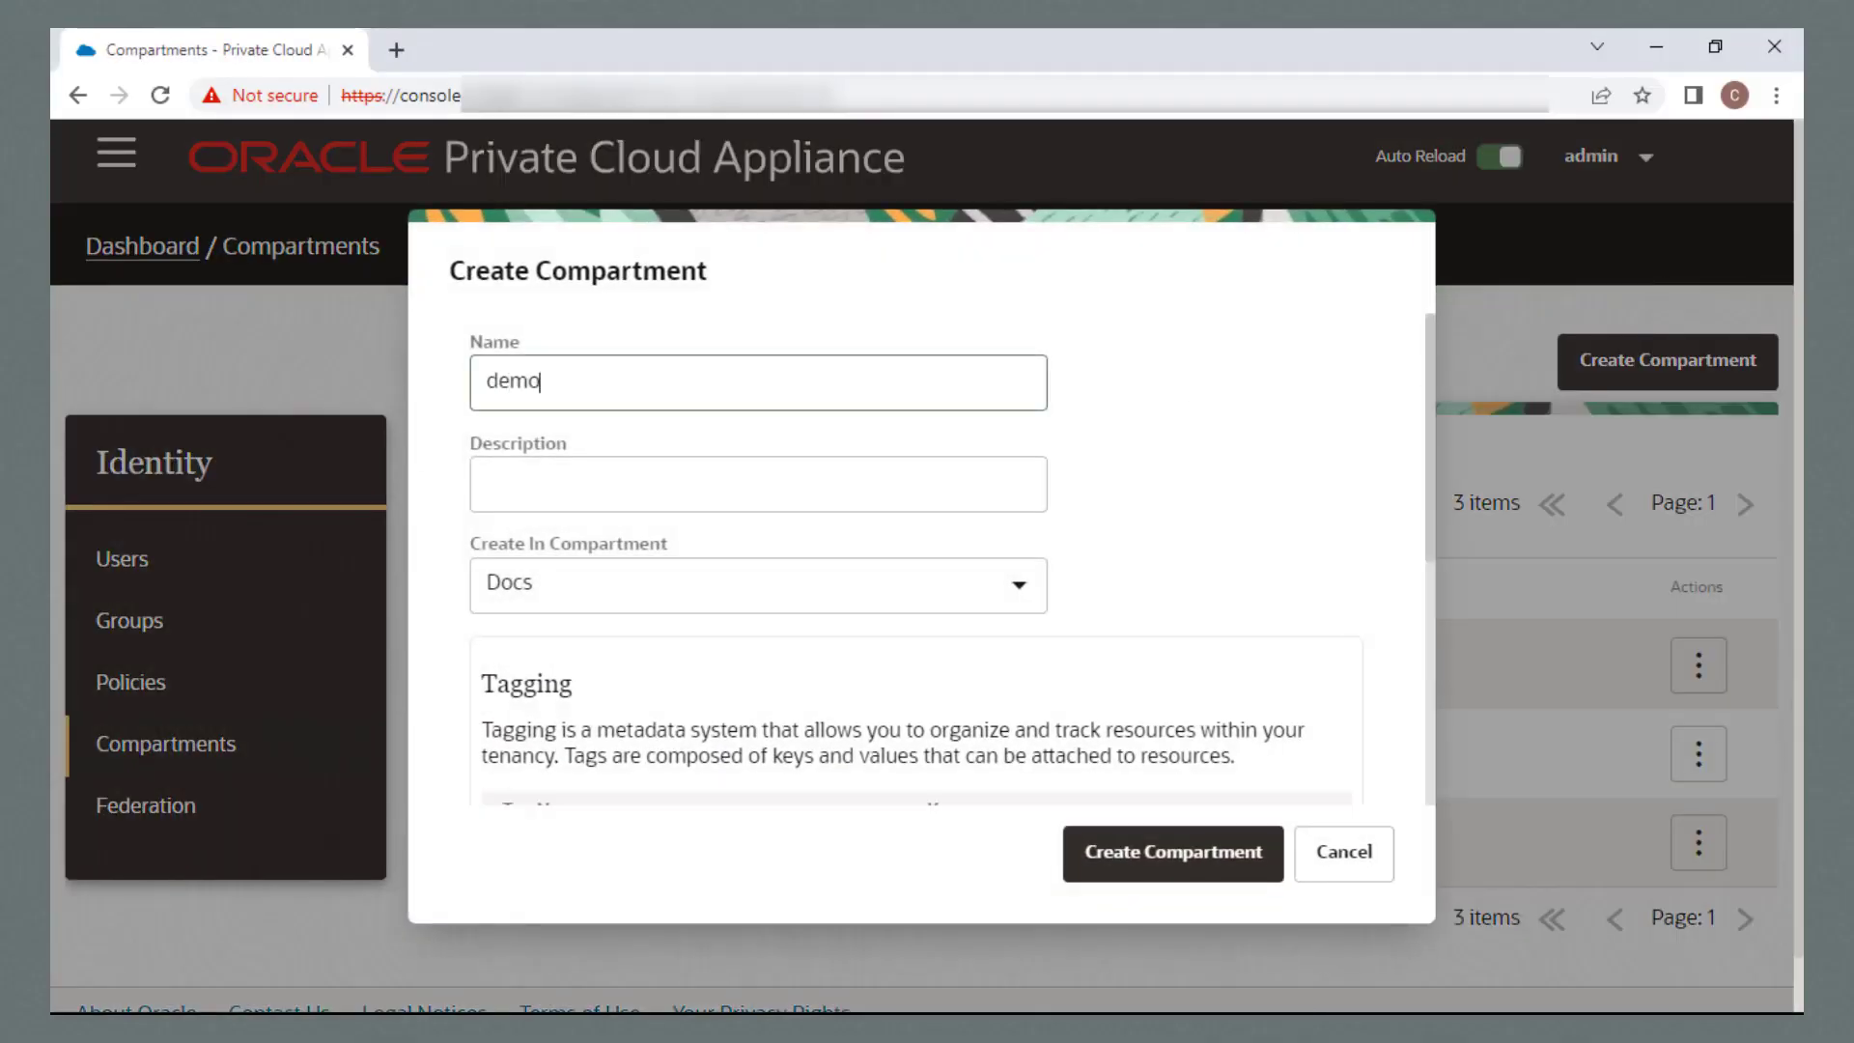
{"action": "type", "text": "_compartment"}
{"action": "key", "text": "Tab"}
{"action": "type", "text": "D"}
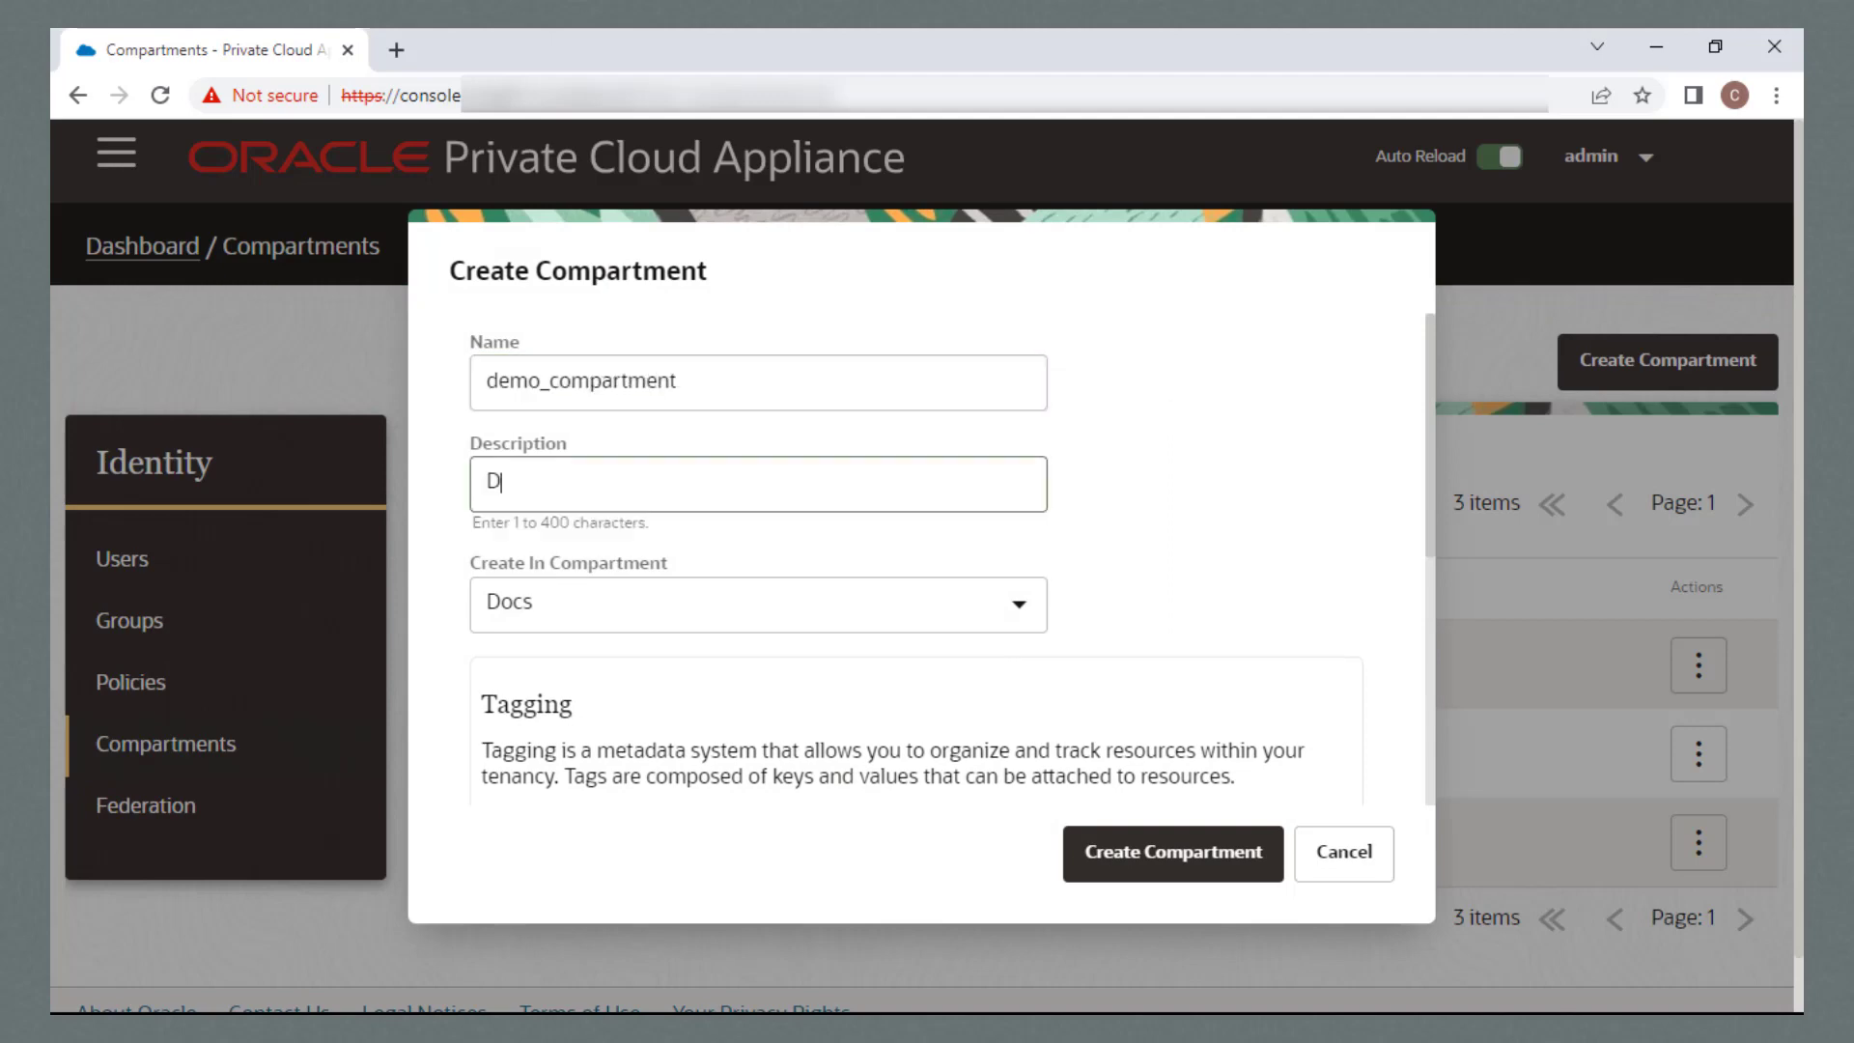
{"action": "type", "text": "emo compartment"}
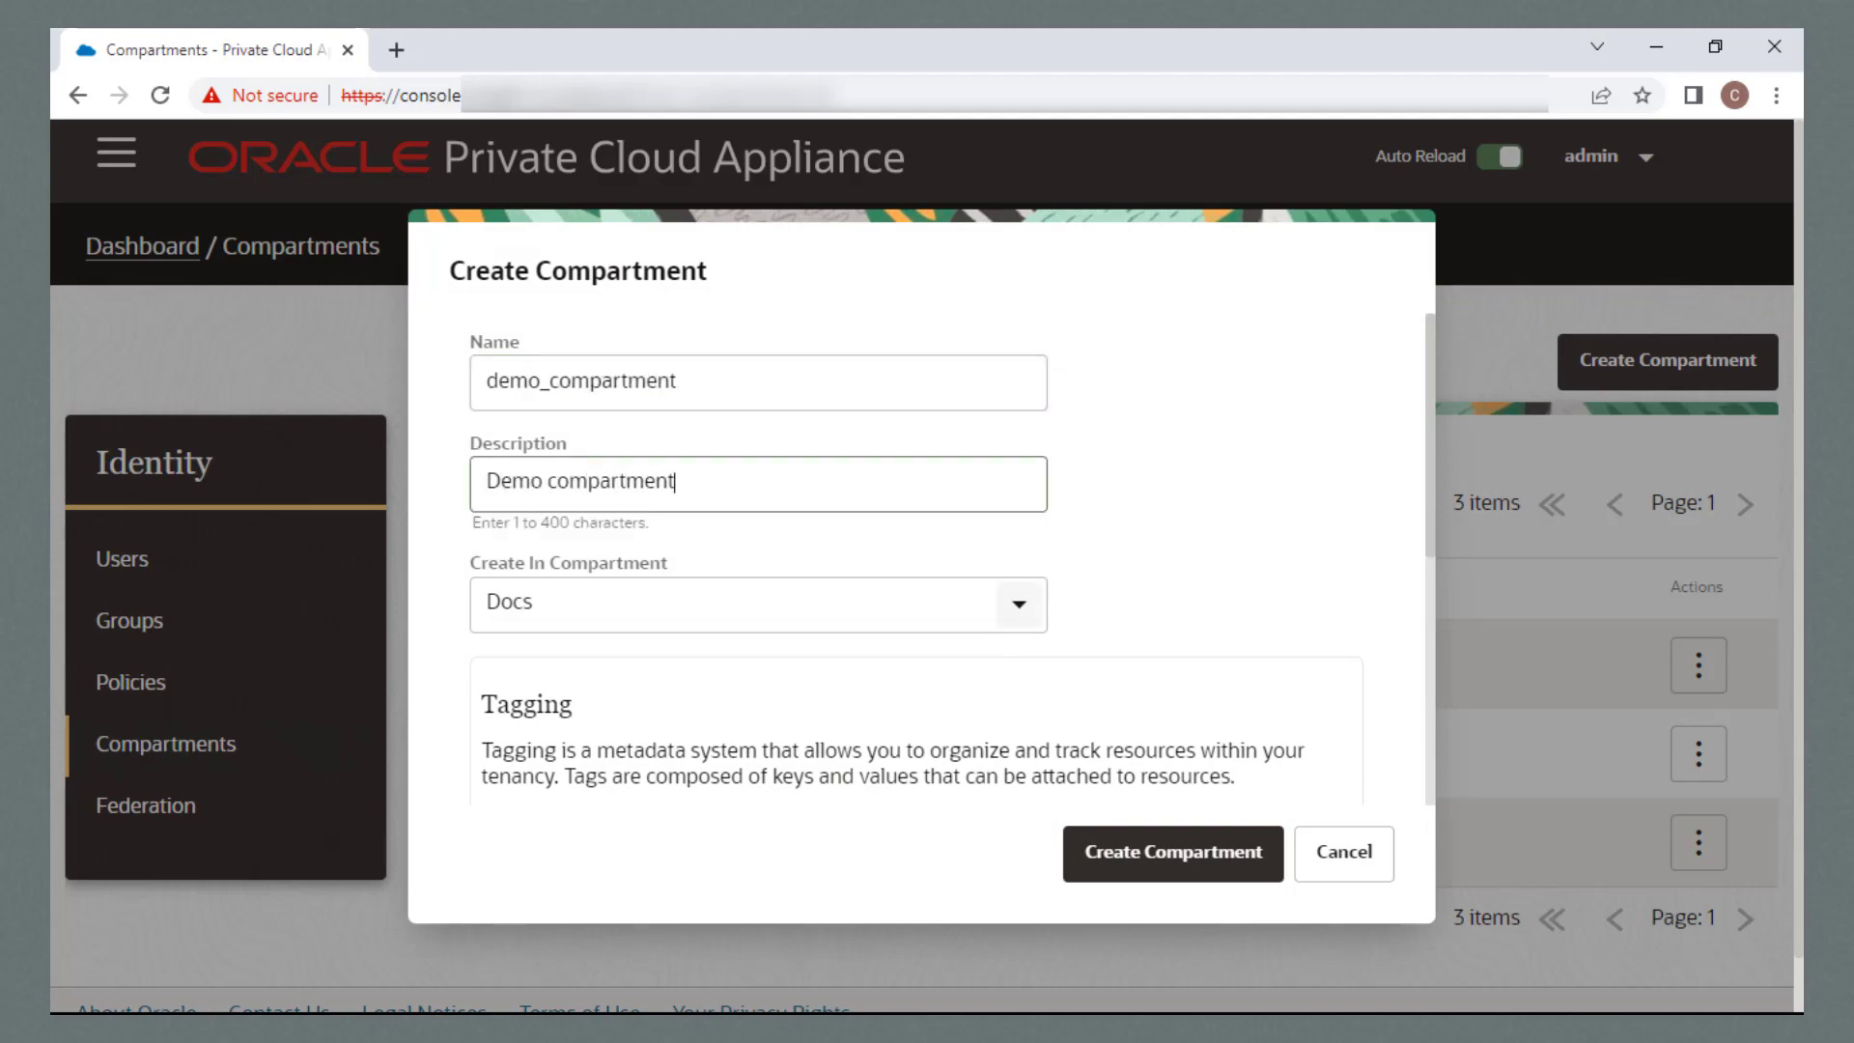
{"action": "left_click", "coordinate": [1019, 604]}
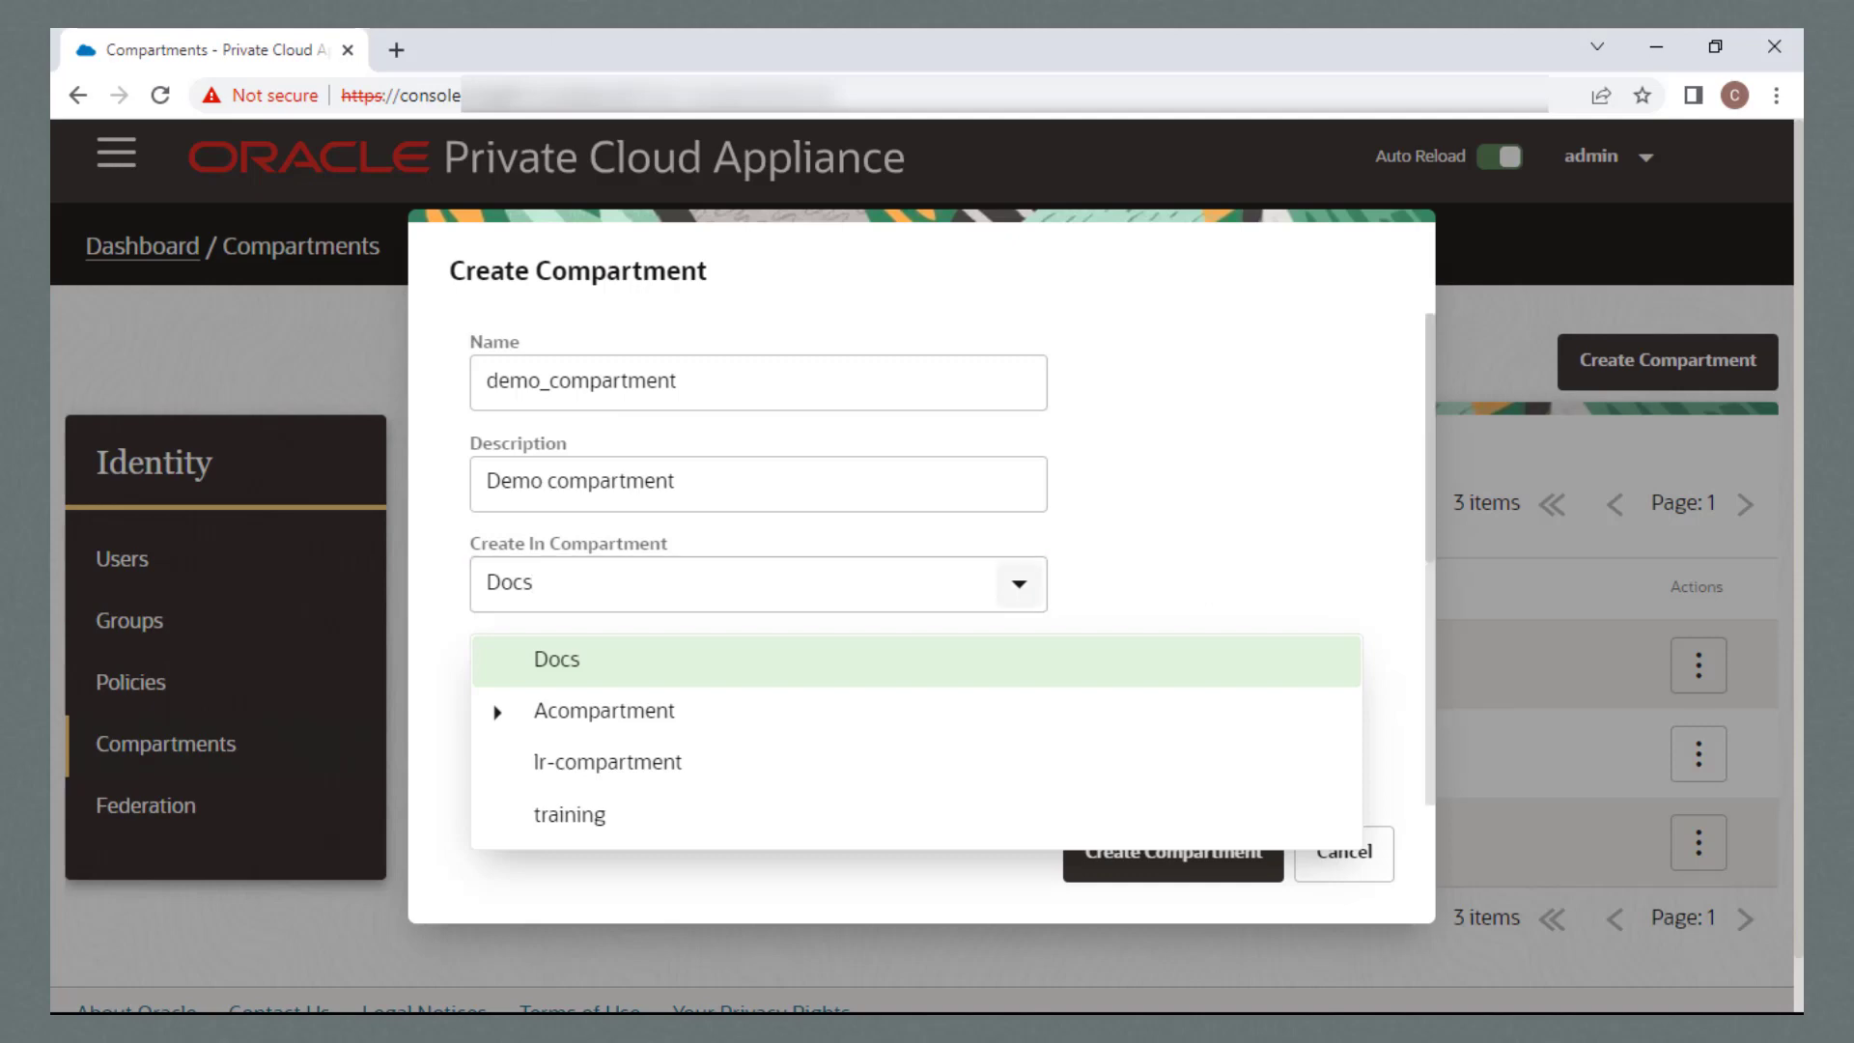
{"action": "left_click", "coordinate": [1019, 584]}
{"action": "left_click", "coordinate": [1173, 854]}
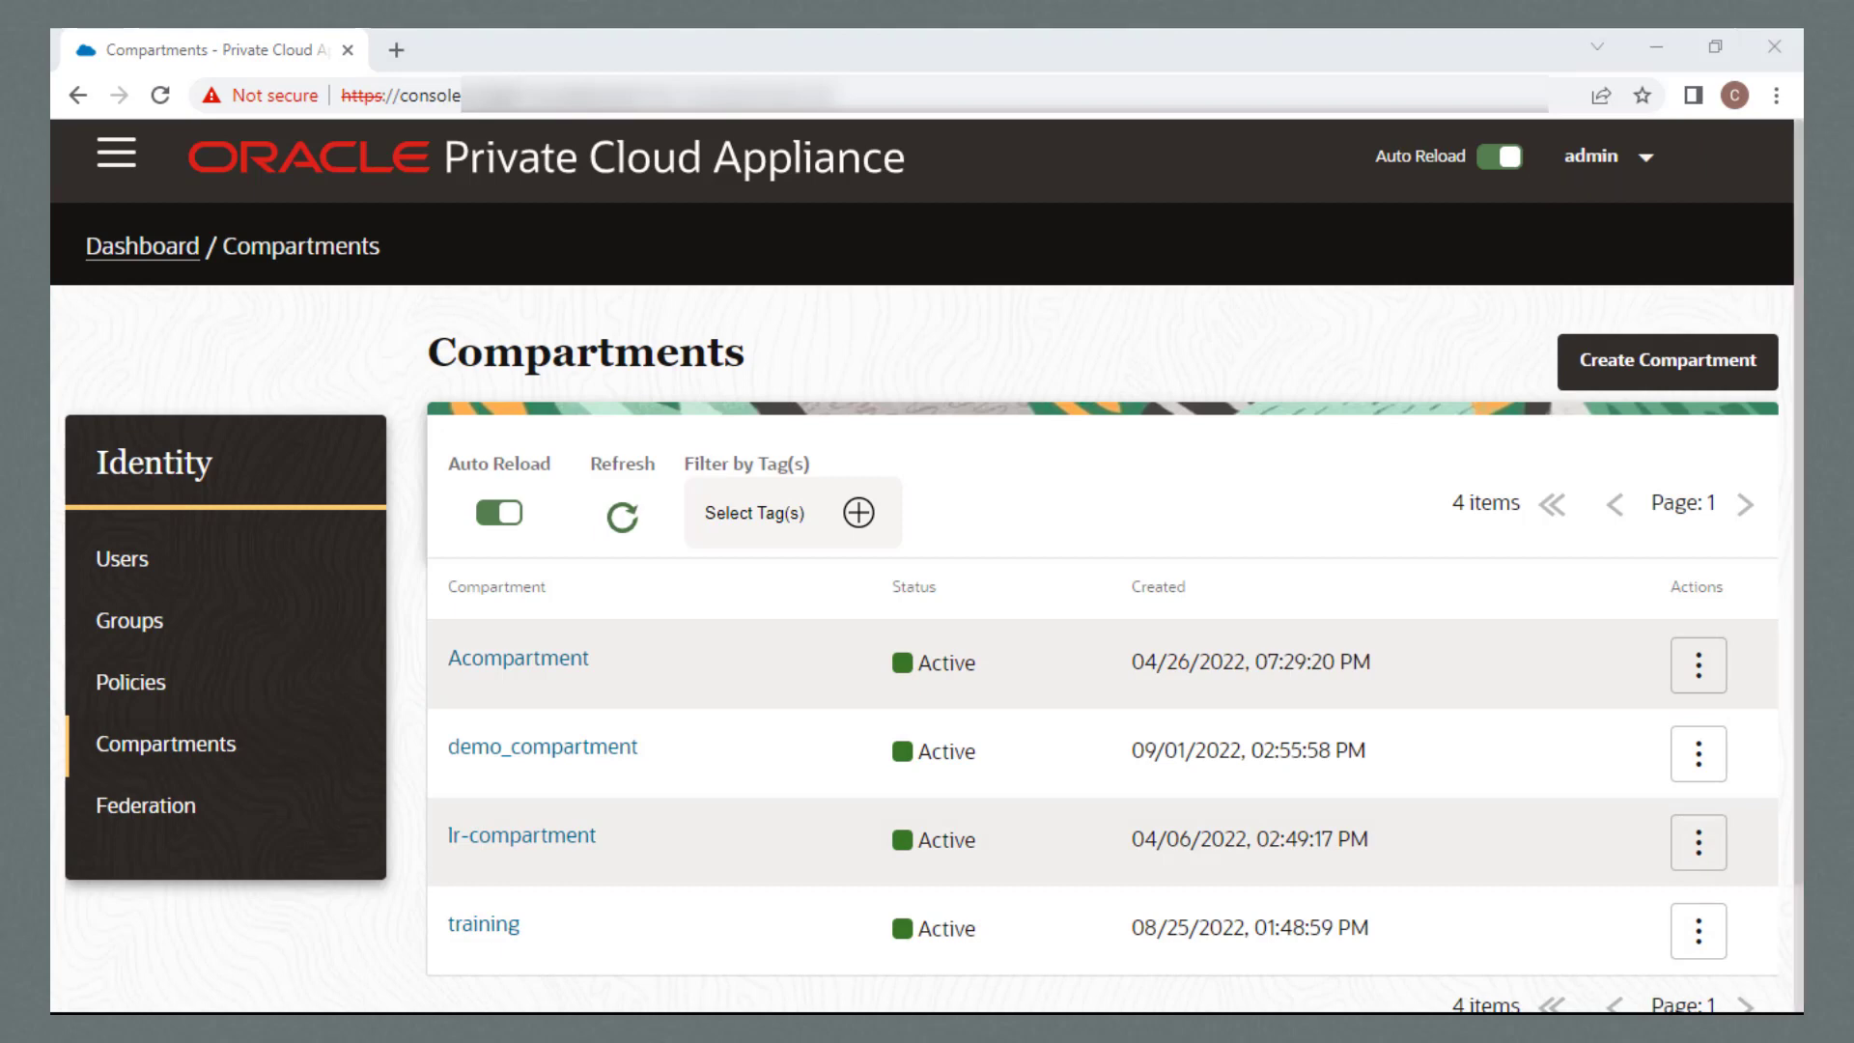
Go to the virtual cloud networks from the dashboard and show those in demo_compartment.
{"action": "left_click", "coordinate": [142, 246]}
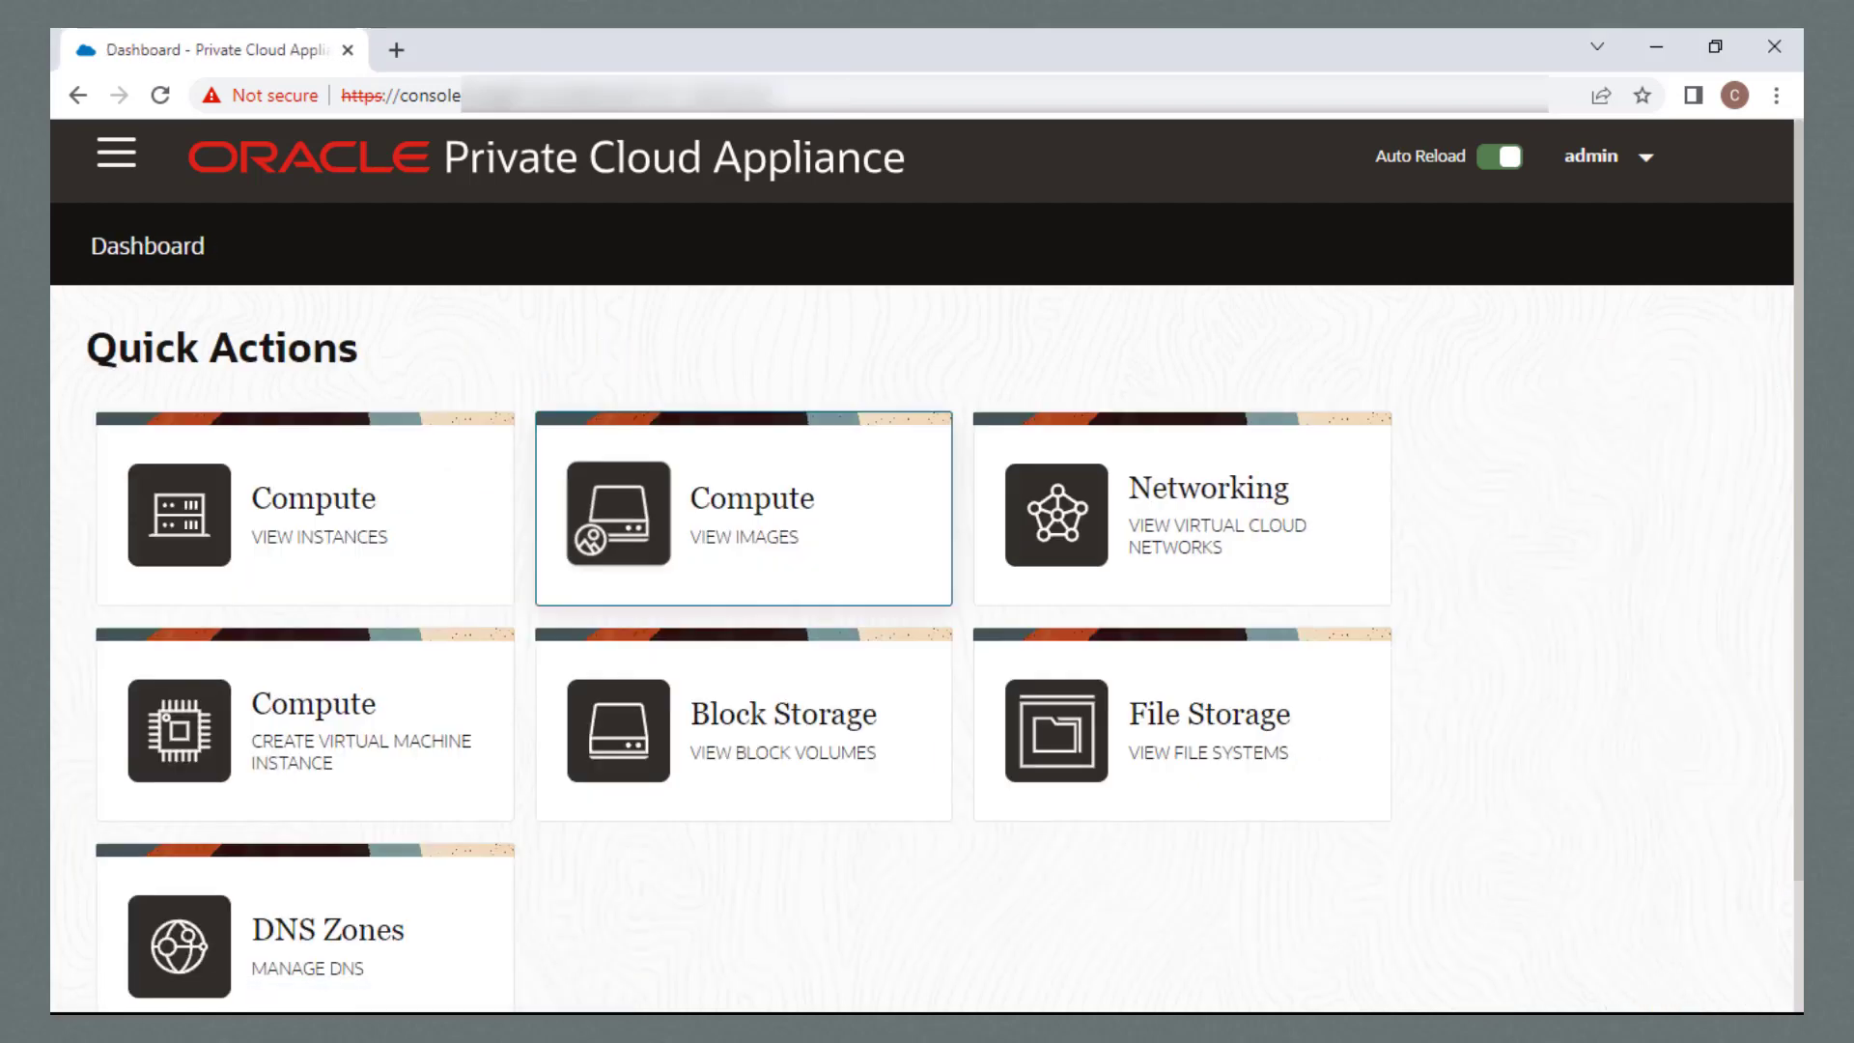
{"action": "left_click", "coordinate": [1182, 512]}
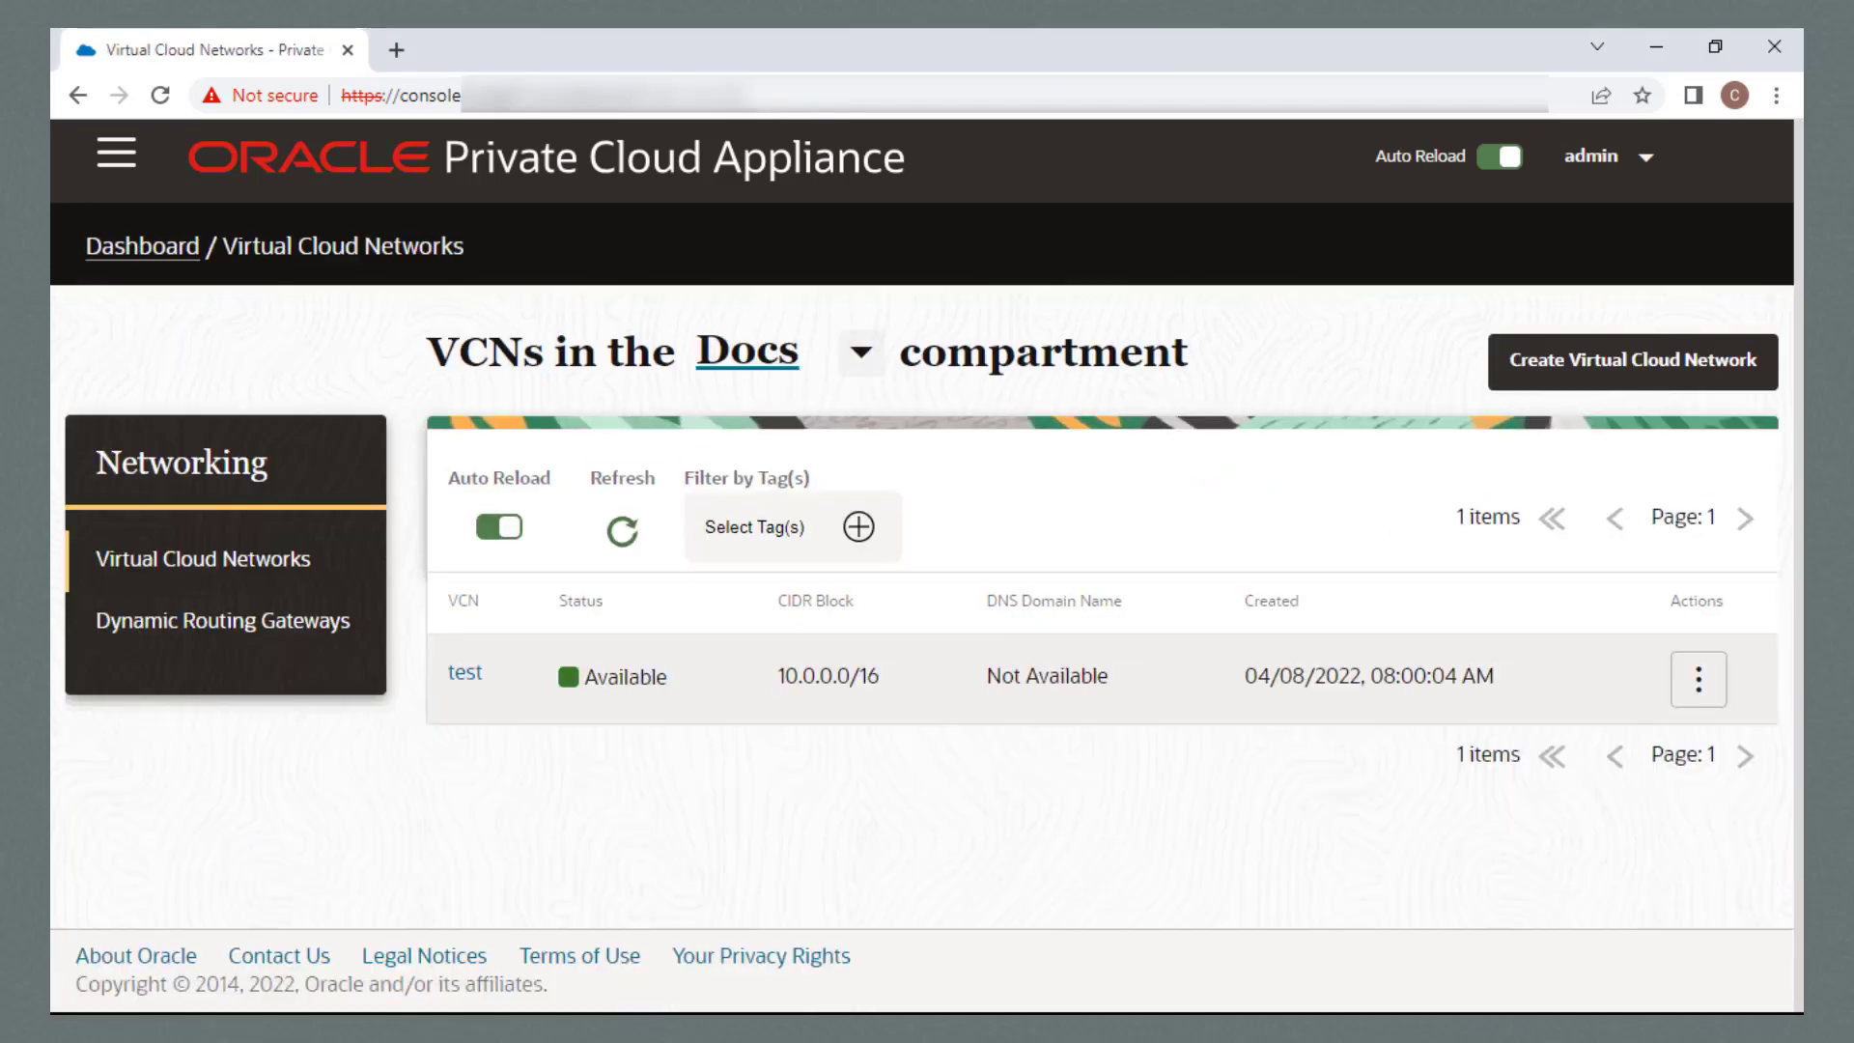
{"action": "left_click", "coordinate": [860, 352]}
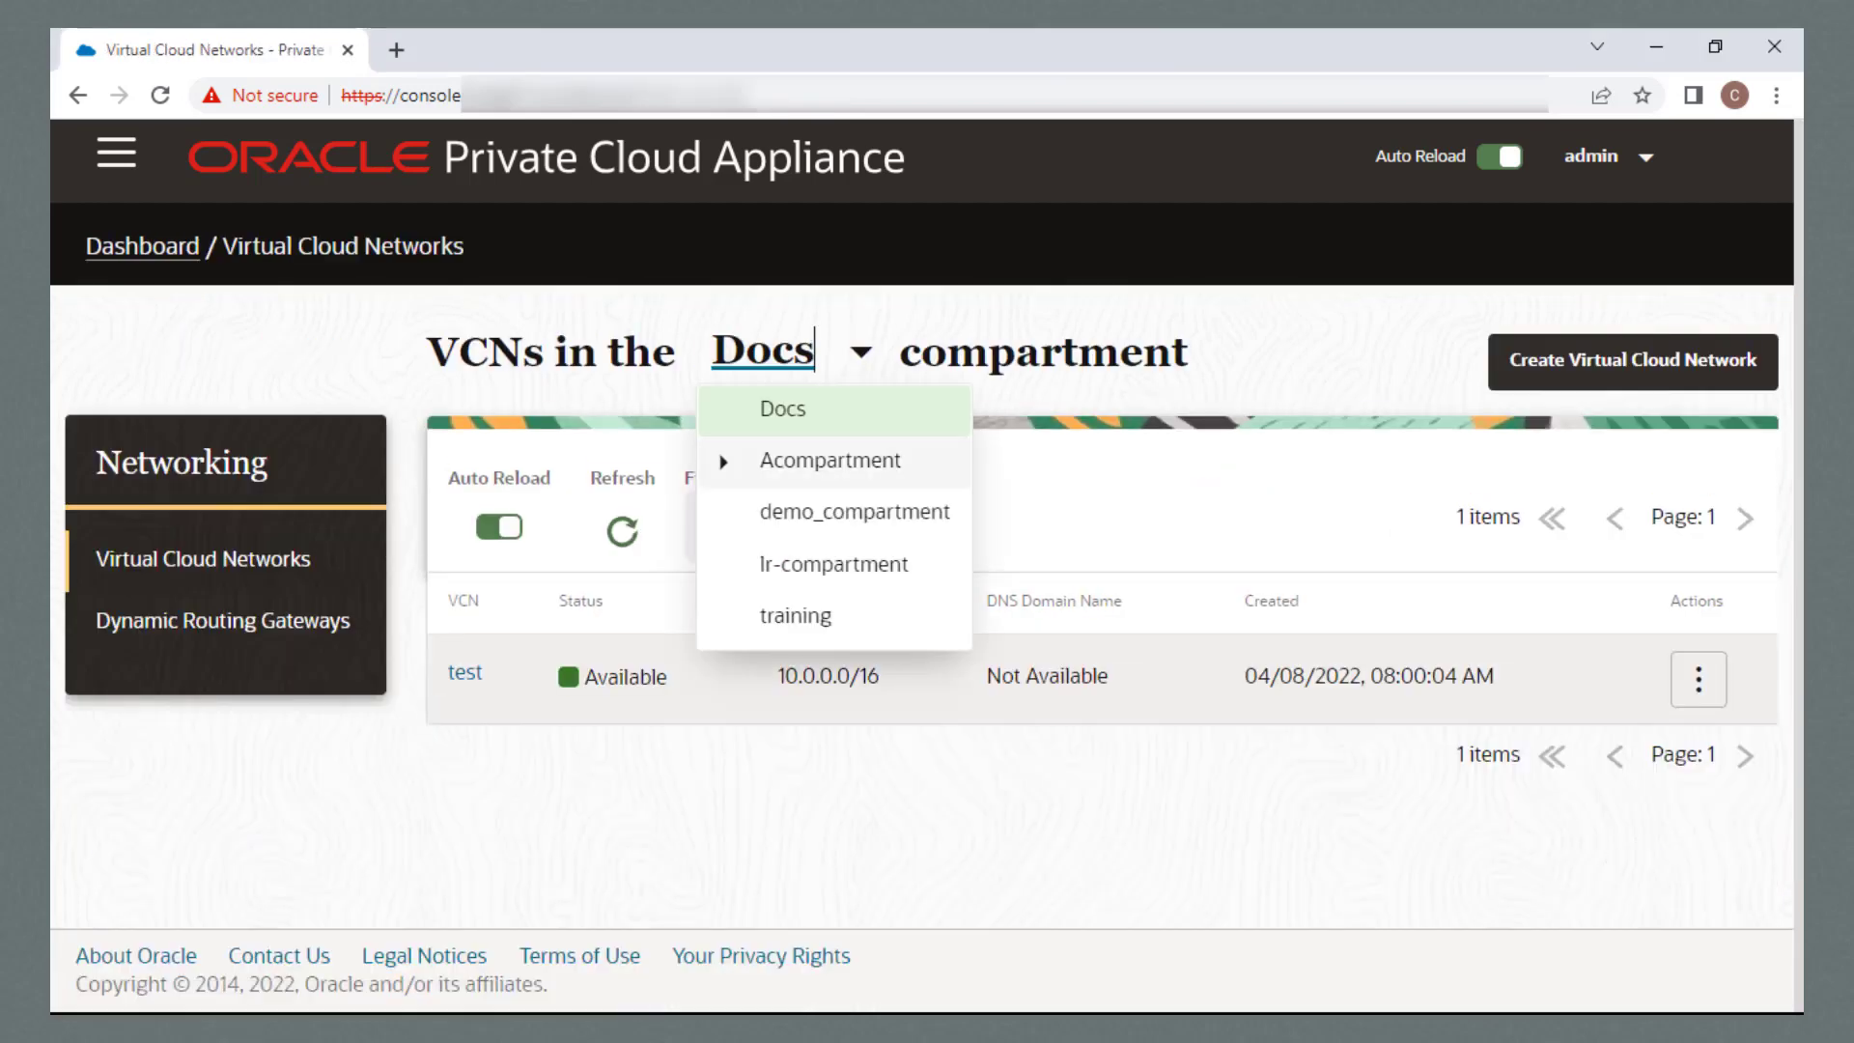
{"action": "left_click", "coordinate": [854, 512]}
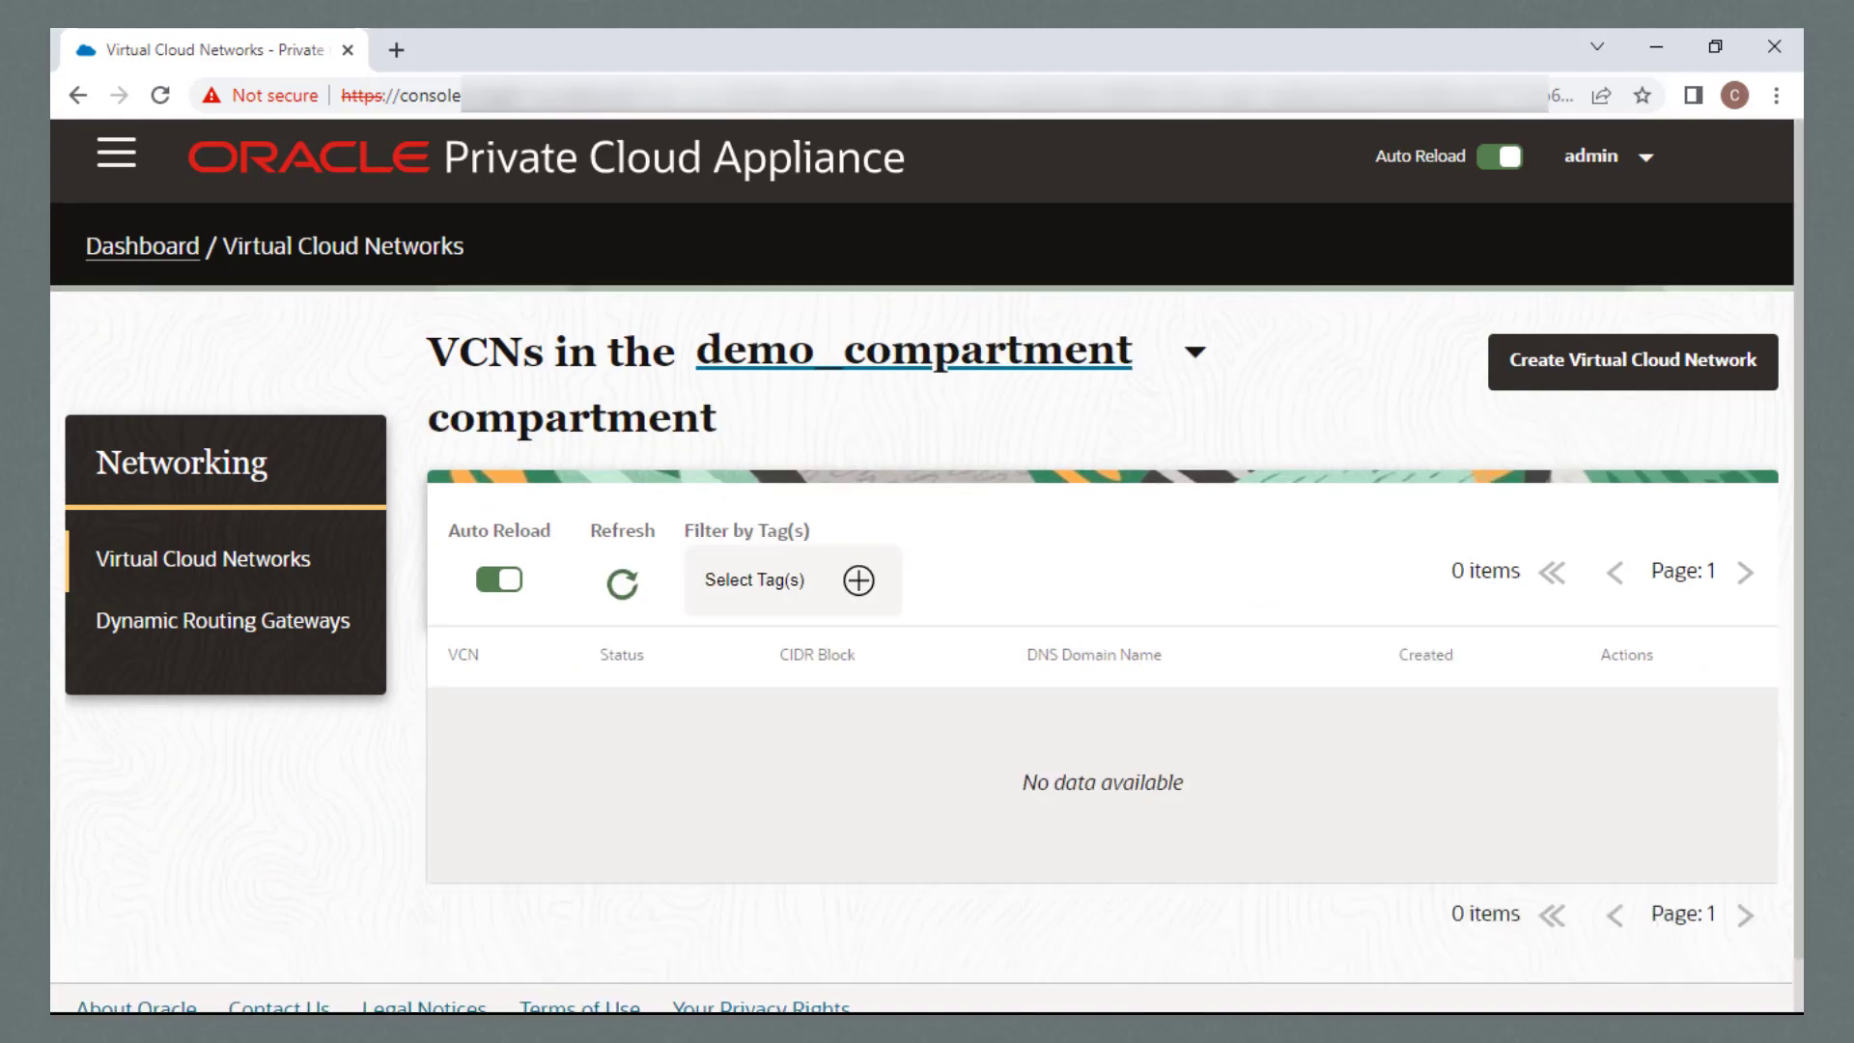
{"action": "left_click", "coordinate": [1633, 360]}
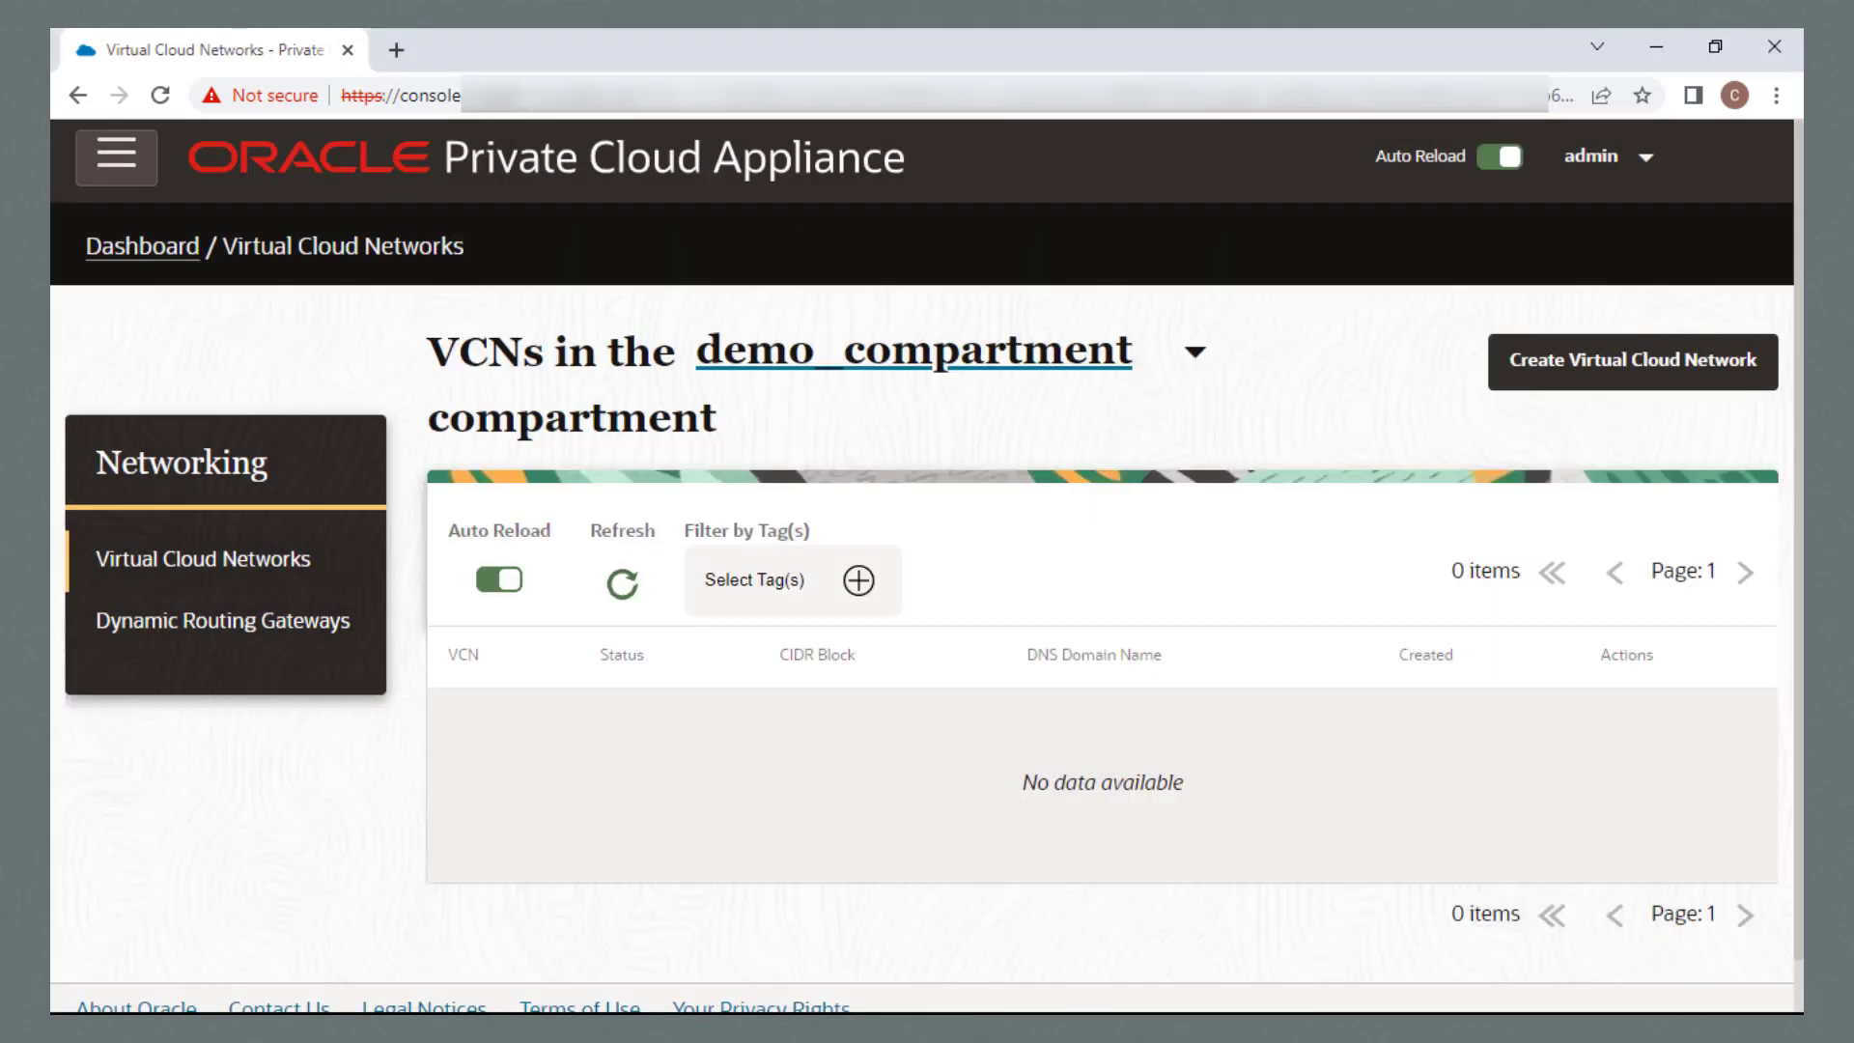
Switch the identity policies to the Docs compartment and examine the statements of Admin_Policy.
{"action": "left_click", "coordinate": [117, 152]}
{"action": "left_click", "coordinate": [199, 842]}
{"action": "scroll", "coordinate": [199, 838], "scroll_direction": "down", "scroll_amount": 2}
{"action": "left_click", "coordinate": [187, 942]}
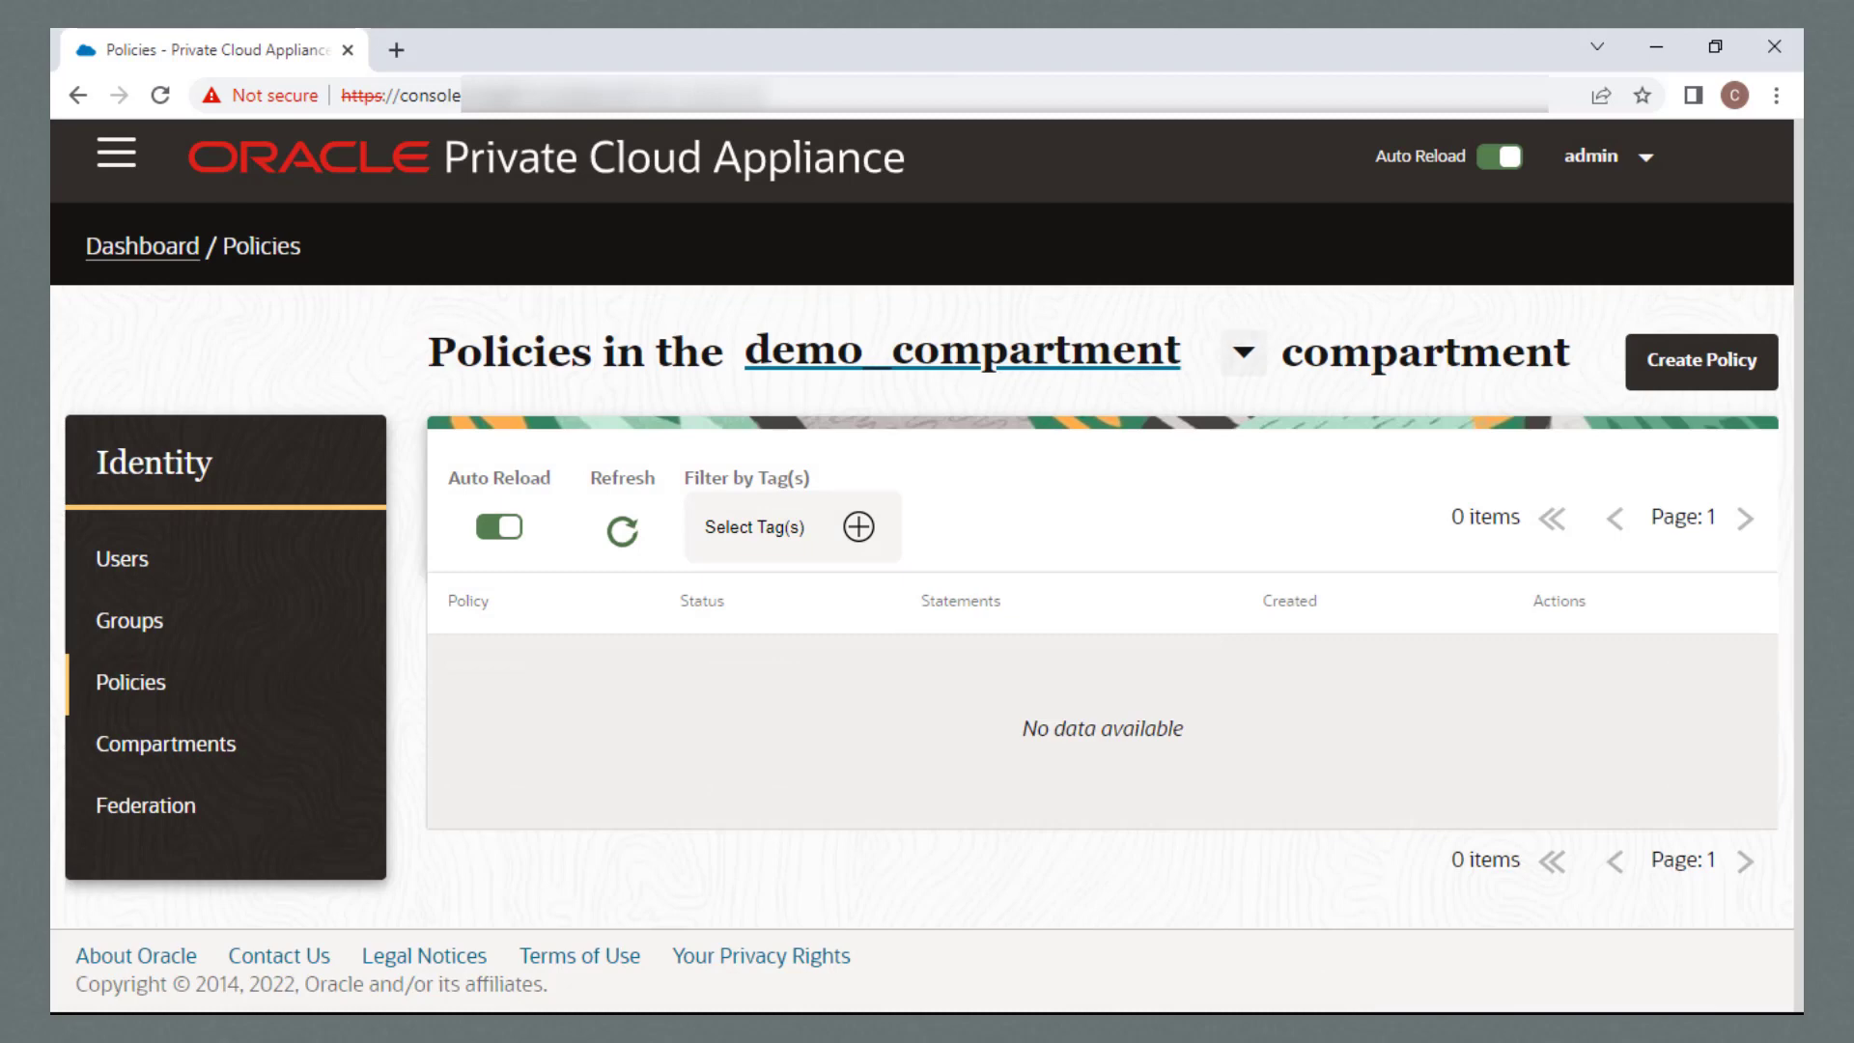
{"action": "left_click", "coordinate": [1244, 352]}
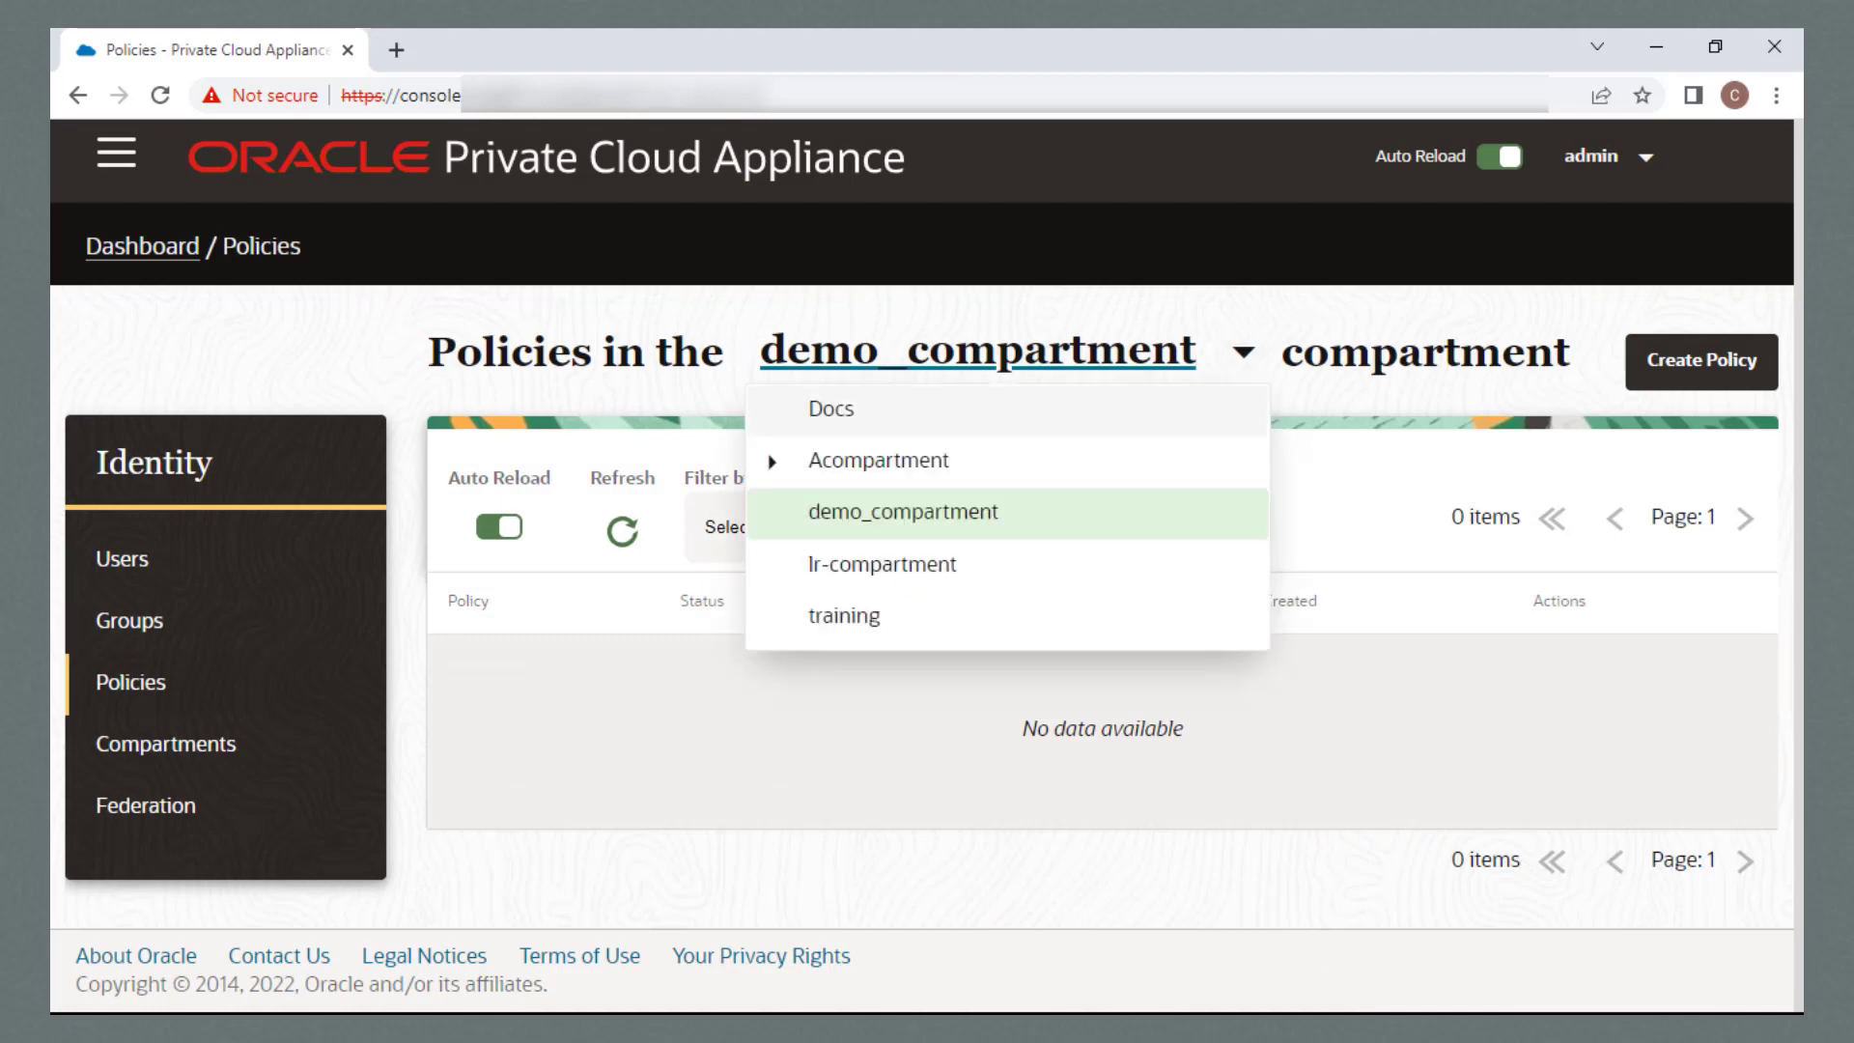
{"action": "left_click", "coordinate": [831, 408]}
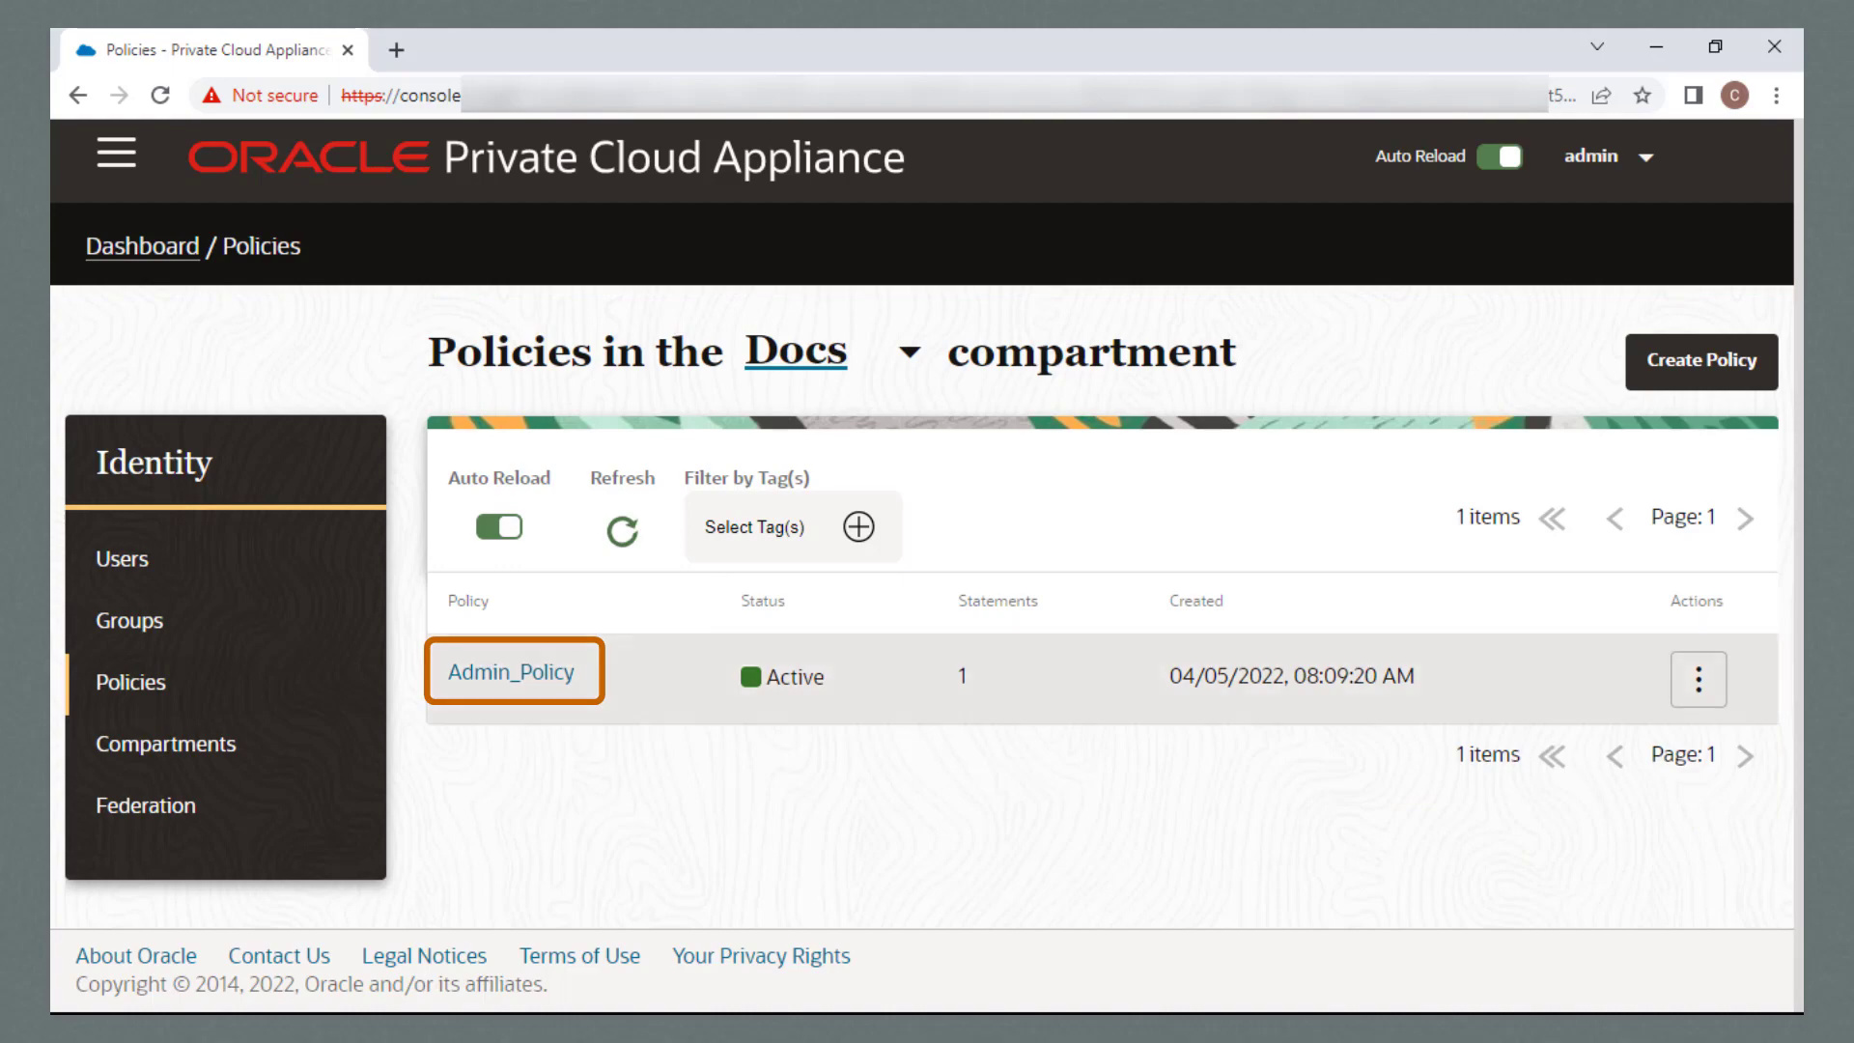
{"action": "left_click", "coordinate": [511, 672]}
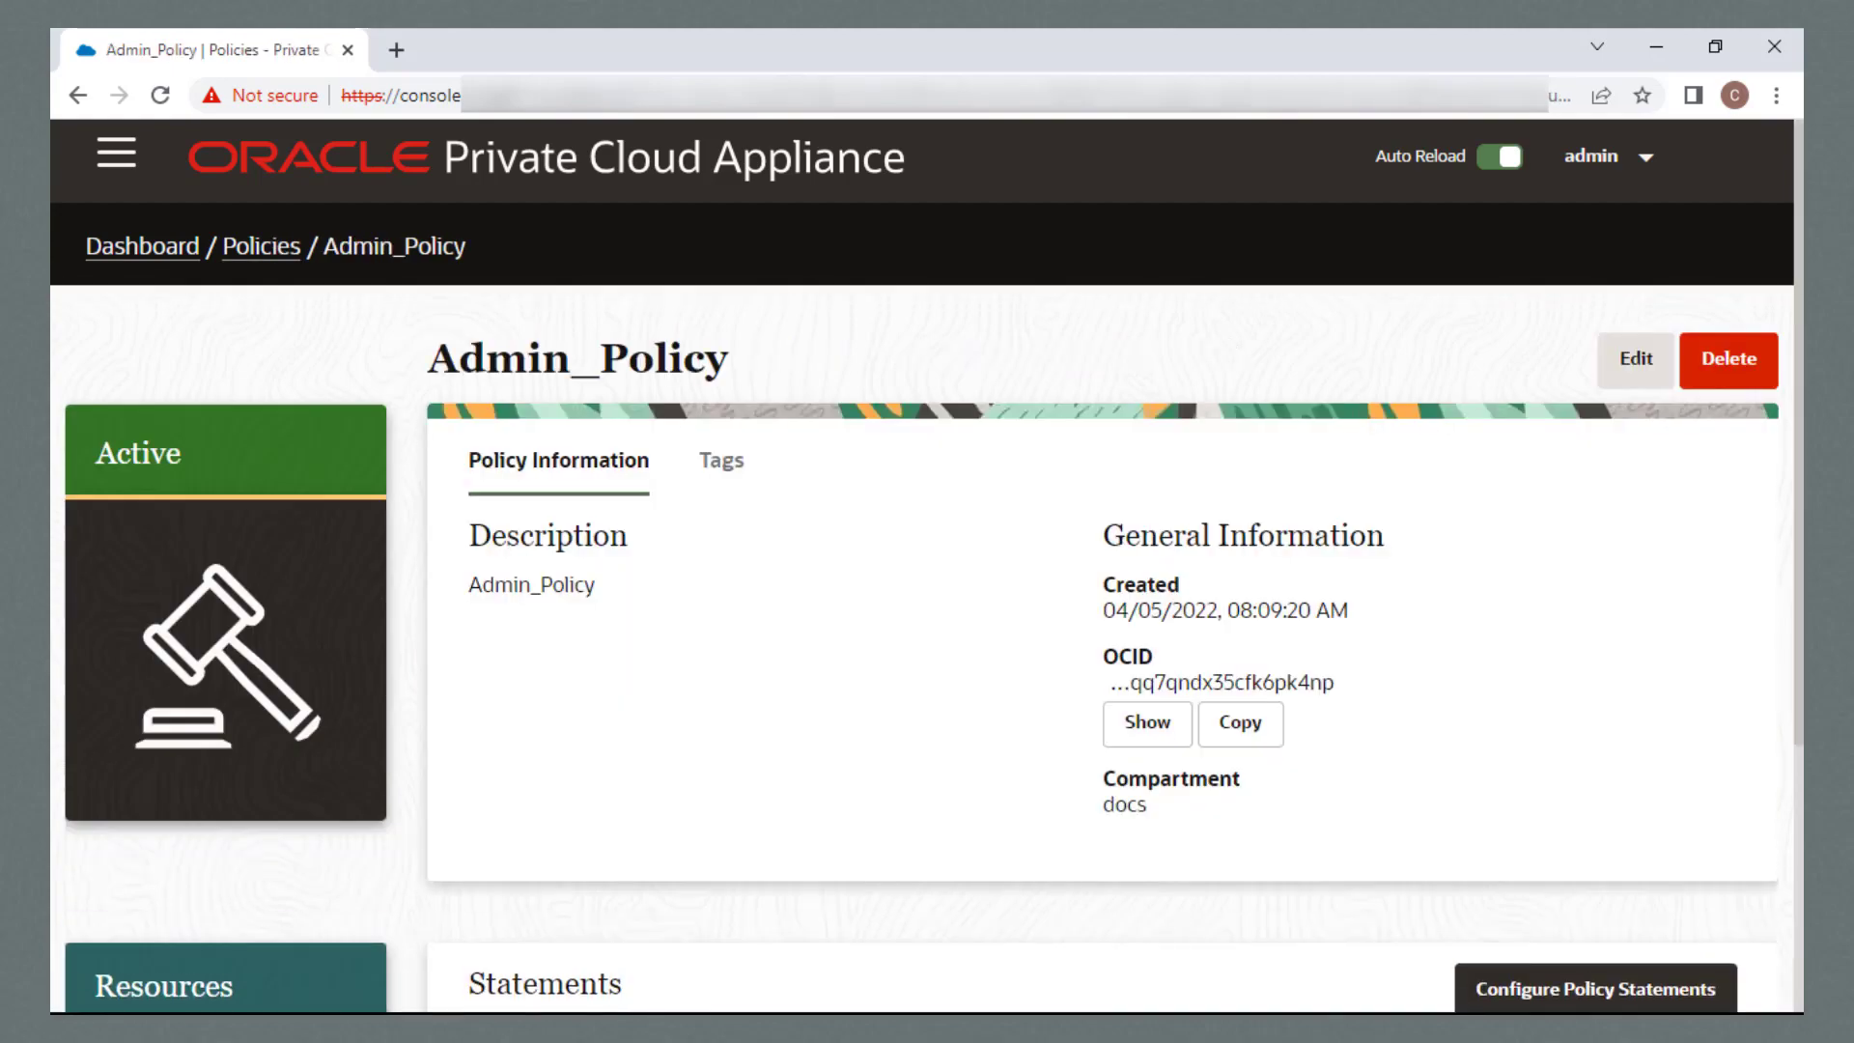
{"action": "scroll", "coordinate": [927, 478], "scroll_direction": "down", "scroll_amount": 4}
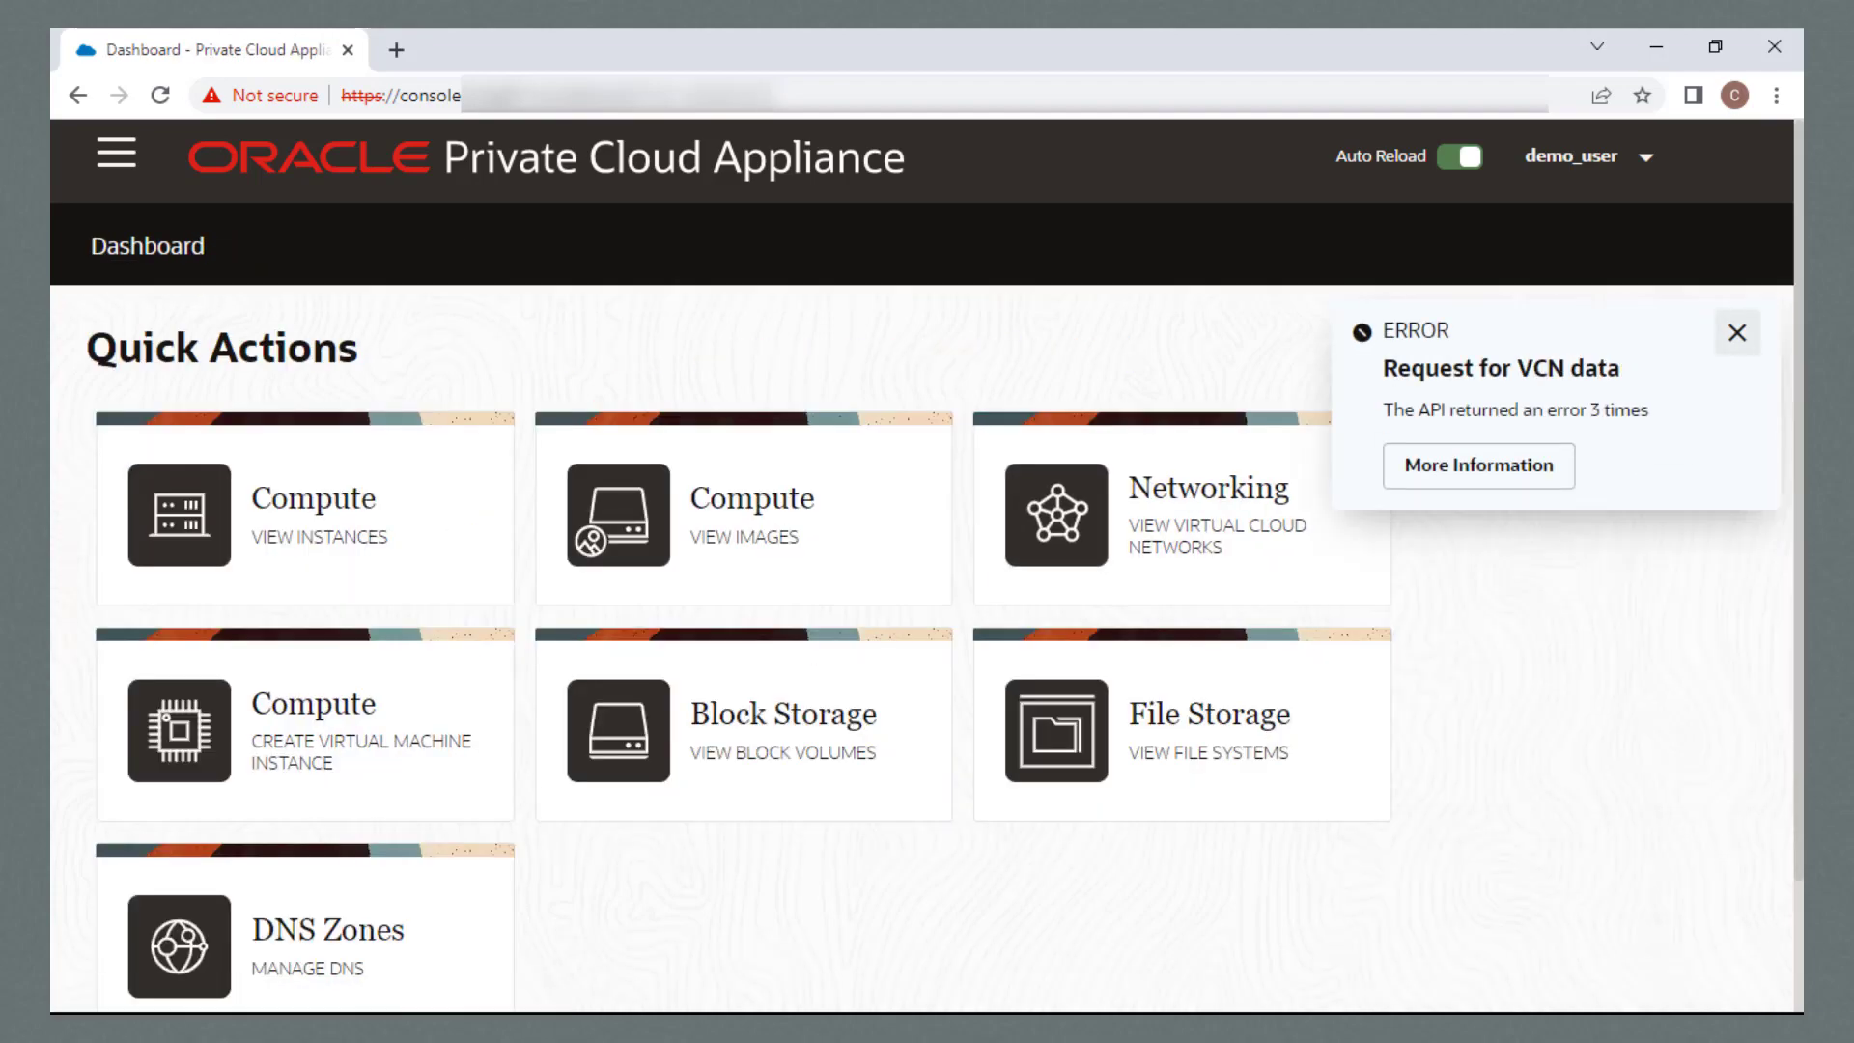
Dismiss the error notifications on the dashboard and try to view the virtual cloud networks as demo_user.
{"action": "left_click", "coordinate": [1737, 333]}
{"action": "left_click", "coordinate": [1182, 514]}
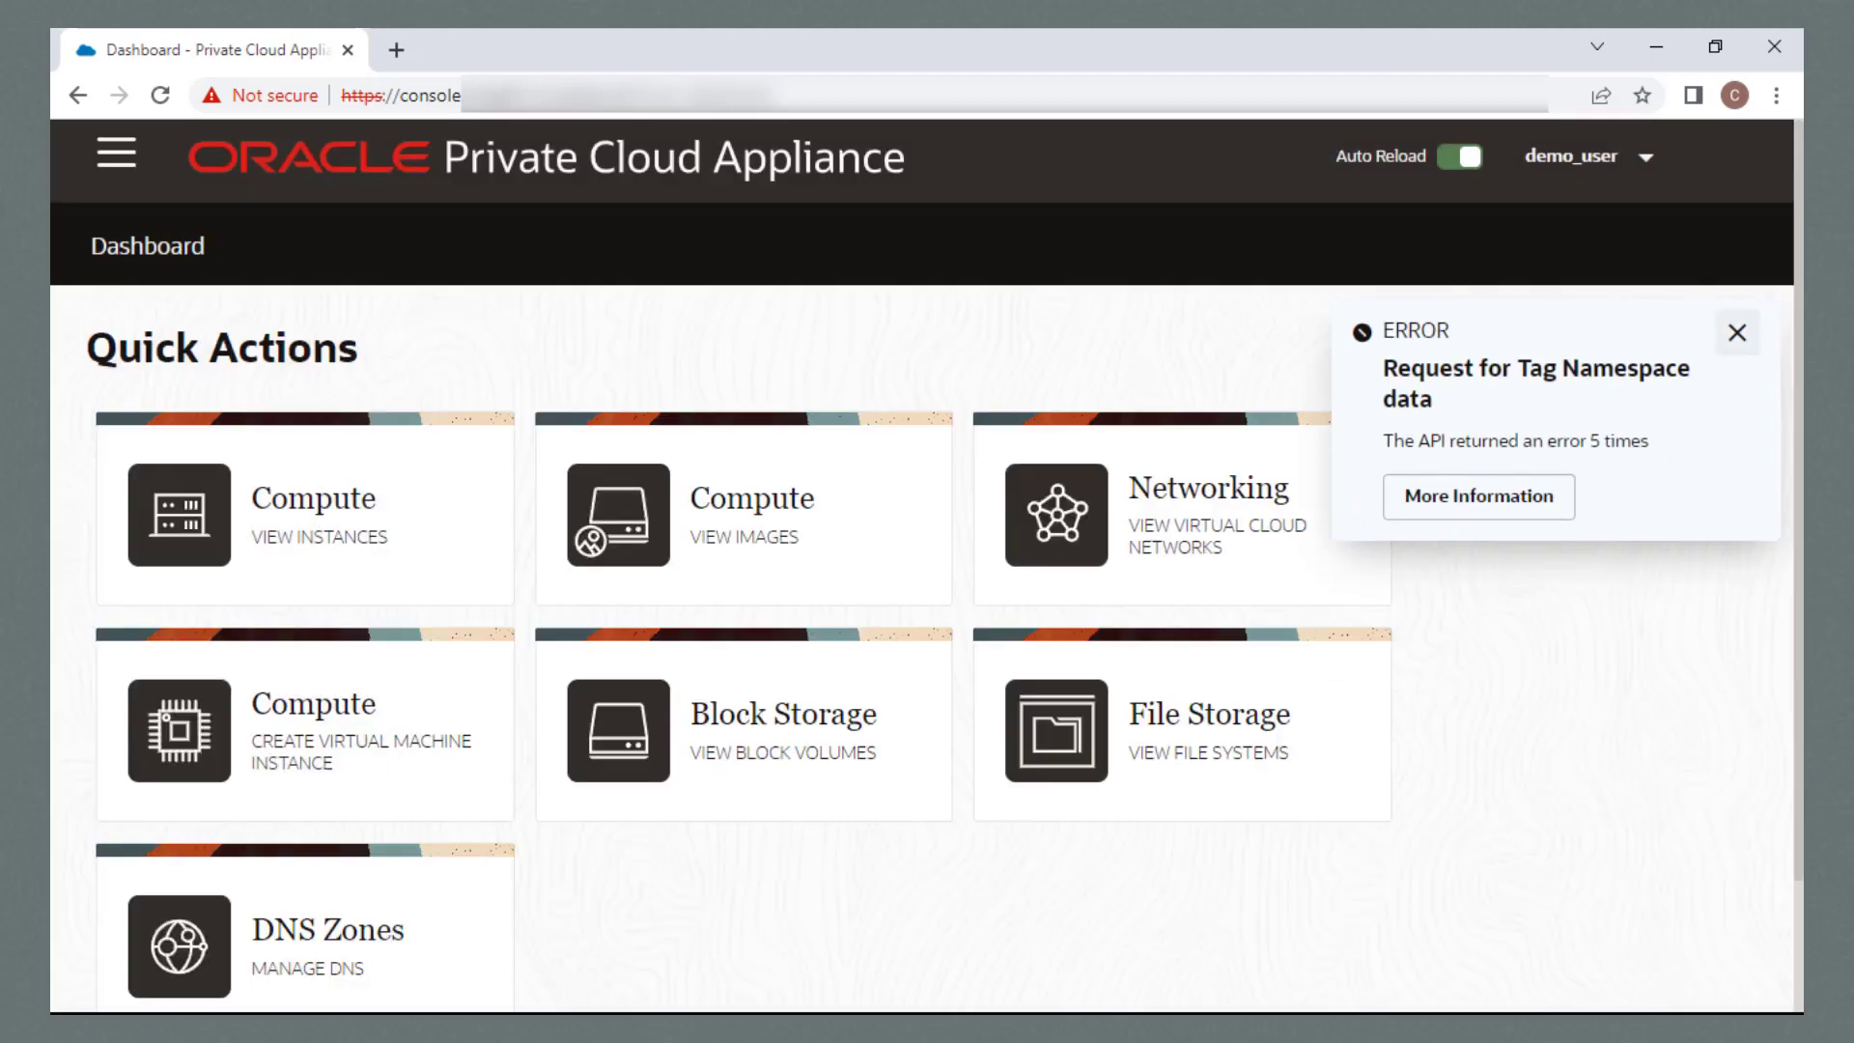
{"action": "left_click", "coordinate": [1737, 332]}
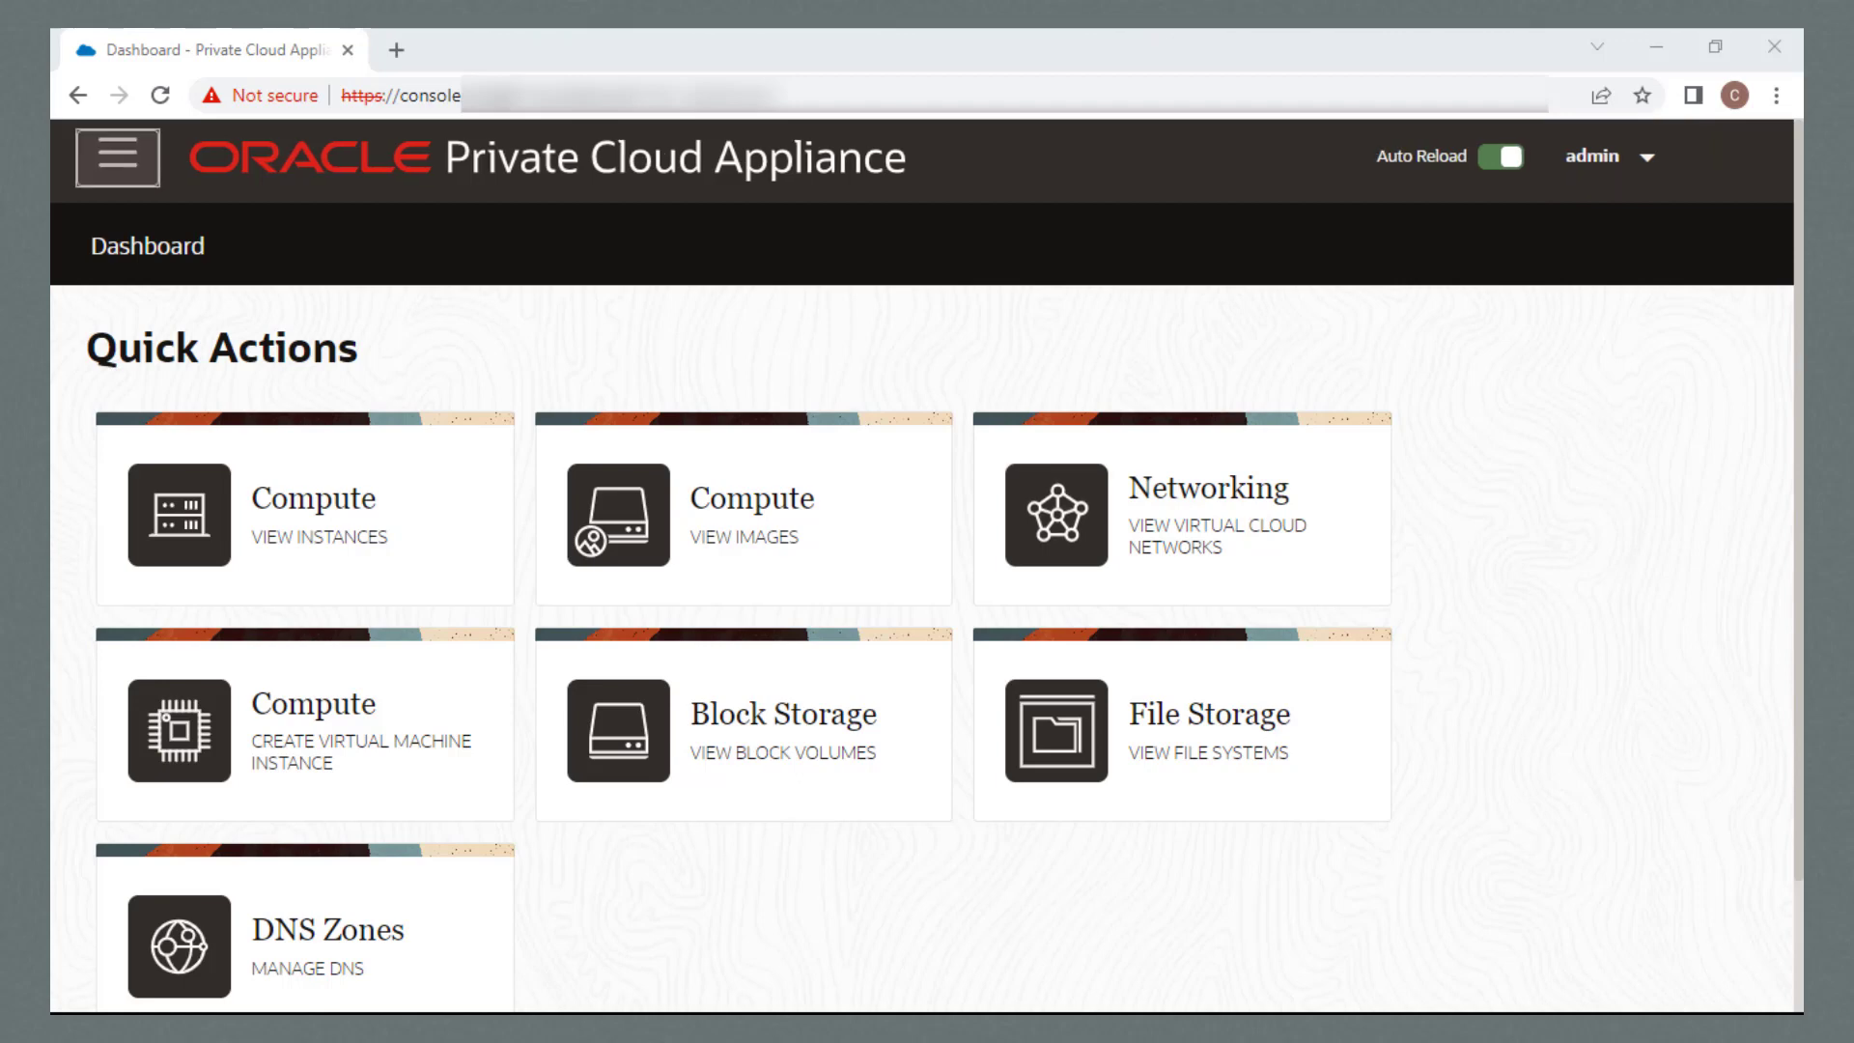
Open the list of identity policies from the admin account's dashboard.
{"action": "left_click", "coordinate": [115, 153]}
{"action": "left_click", "coordinate": [199, 724]}
{"action": "scroll", "coordinate": [199, 729], "scroll_direction": "down", "scroll_amount": 3}
{"action": "left_click", "coordinate": [187, 734]}
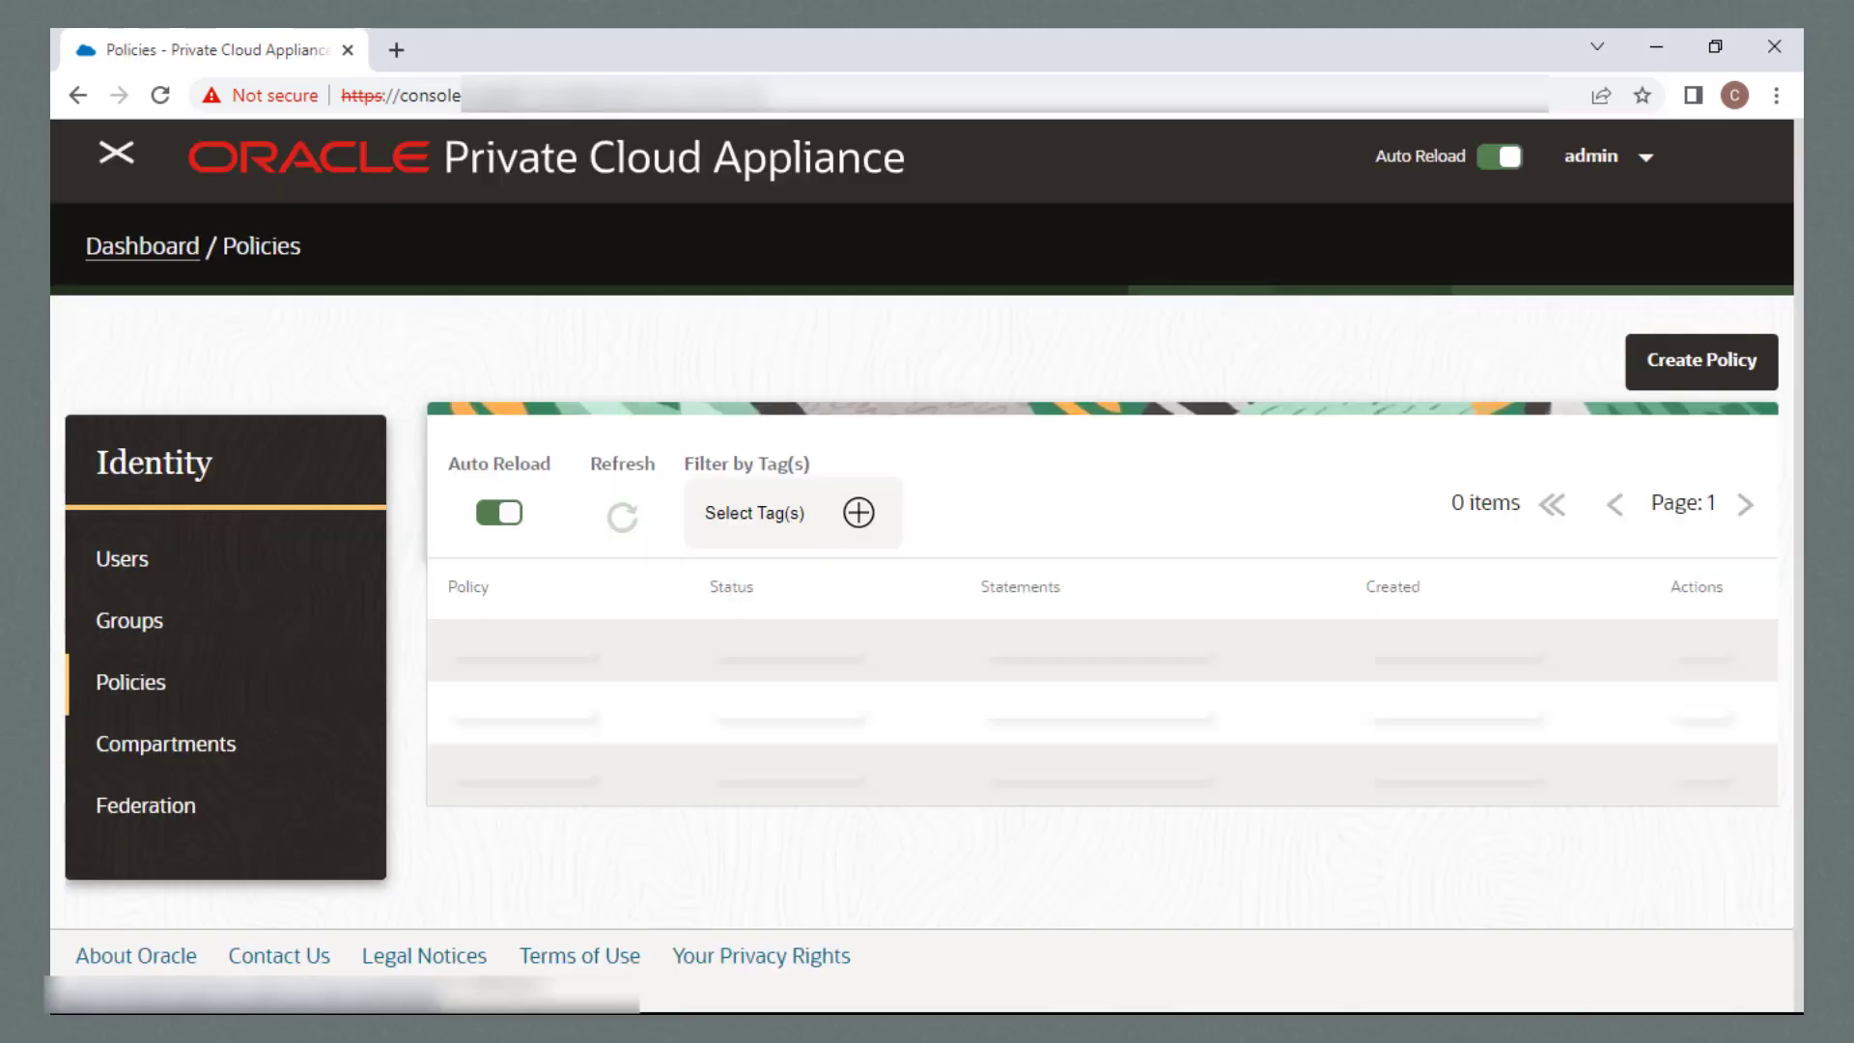
Change the policies' compartment to Docs and open Admin_Policy at its Statements section.
{"action": "left_click", "coordinate": [1243, 351]}
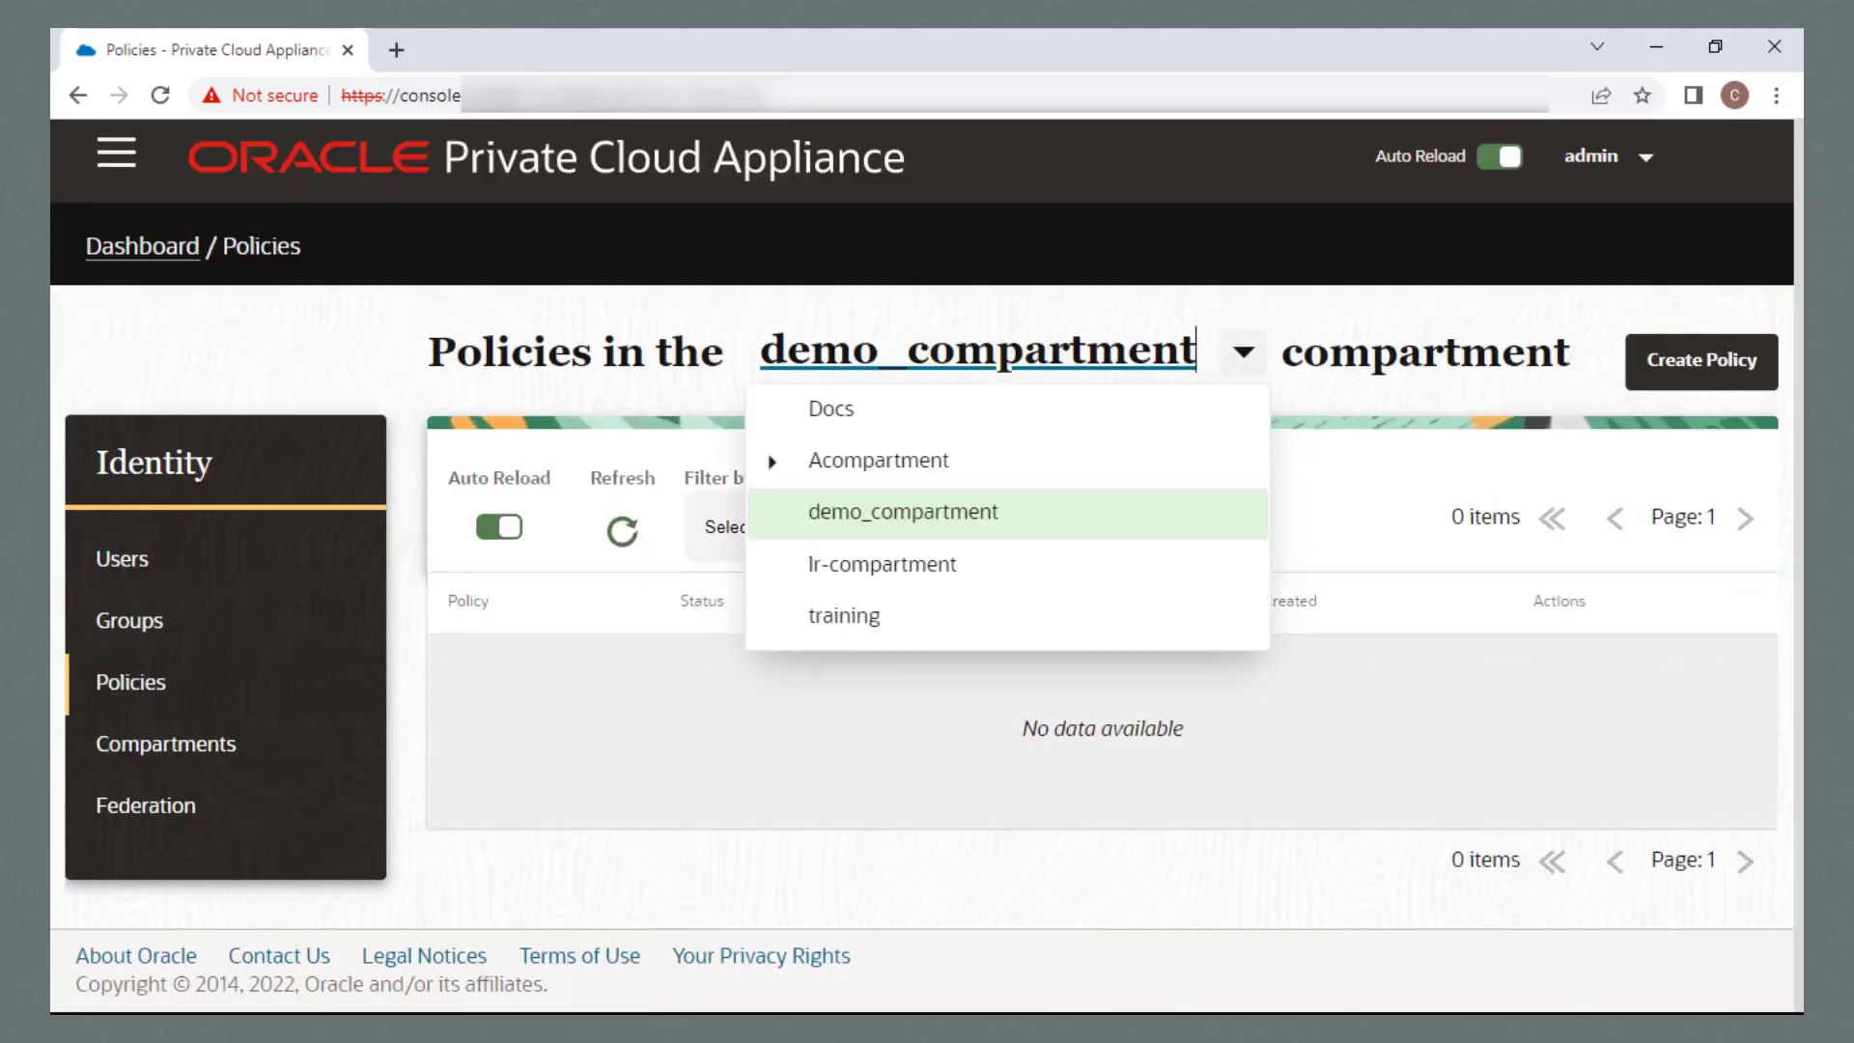
{"action": "key", "text": "BackSpace"}
{"action": "key", "text": "BackSpace"}
{"action": "key", "text": "BackSpace"}
{"action": "key", "text": "BackSpace"}
{"action": "key", "text": "BackSpace"}
{"action": "key", "text": "BackSpace"}
{"action": "key", "text": "BackSpace"}
{"action": "key", "text": "BackSpace"}
{"action": "key", "text": "BackSpace"}
{"action": "key", "text": "BackSpace"}
{"action": "key", "text": "BackSpace"}
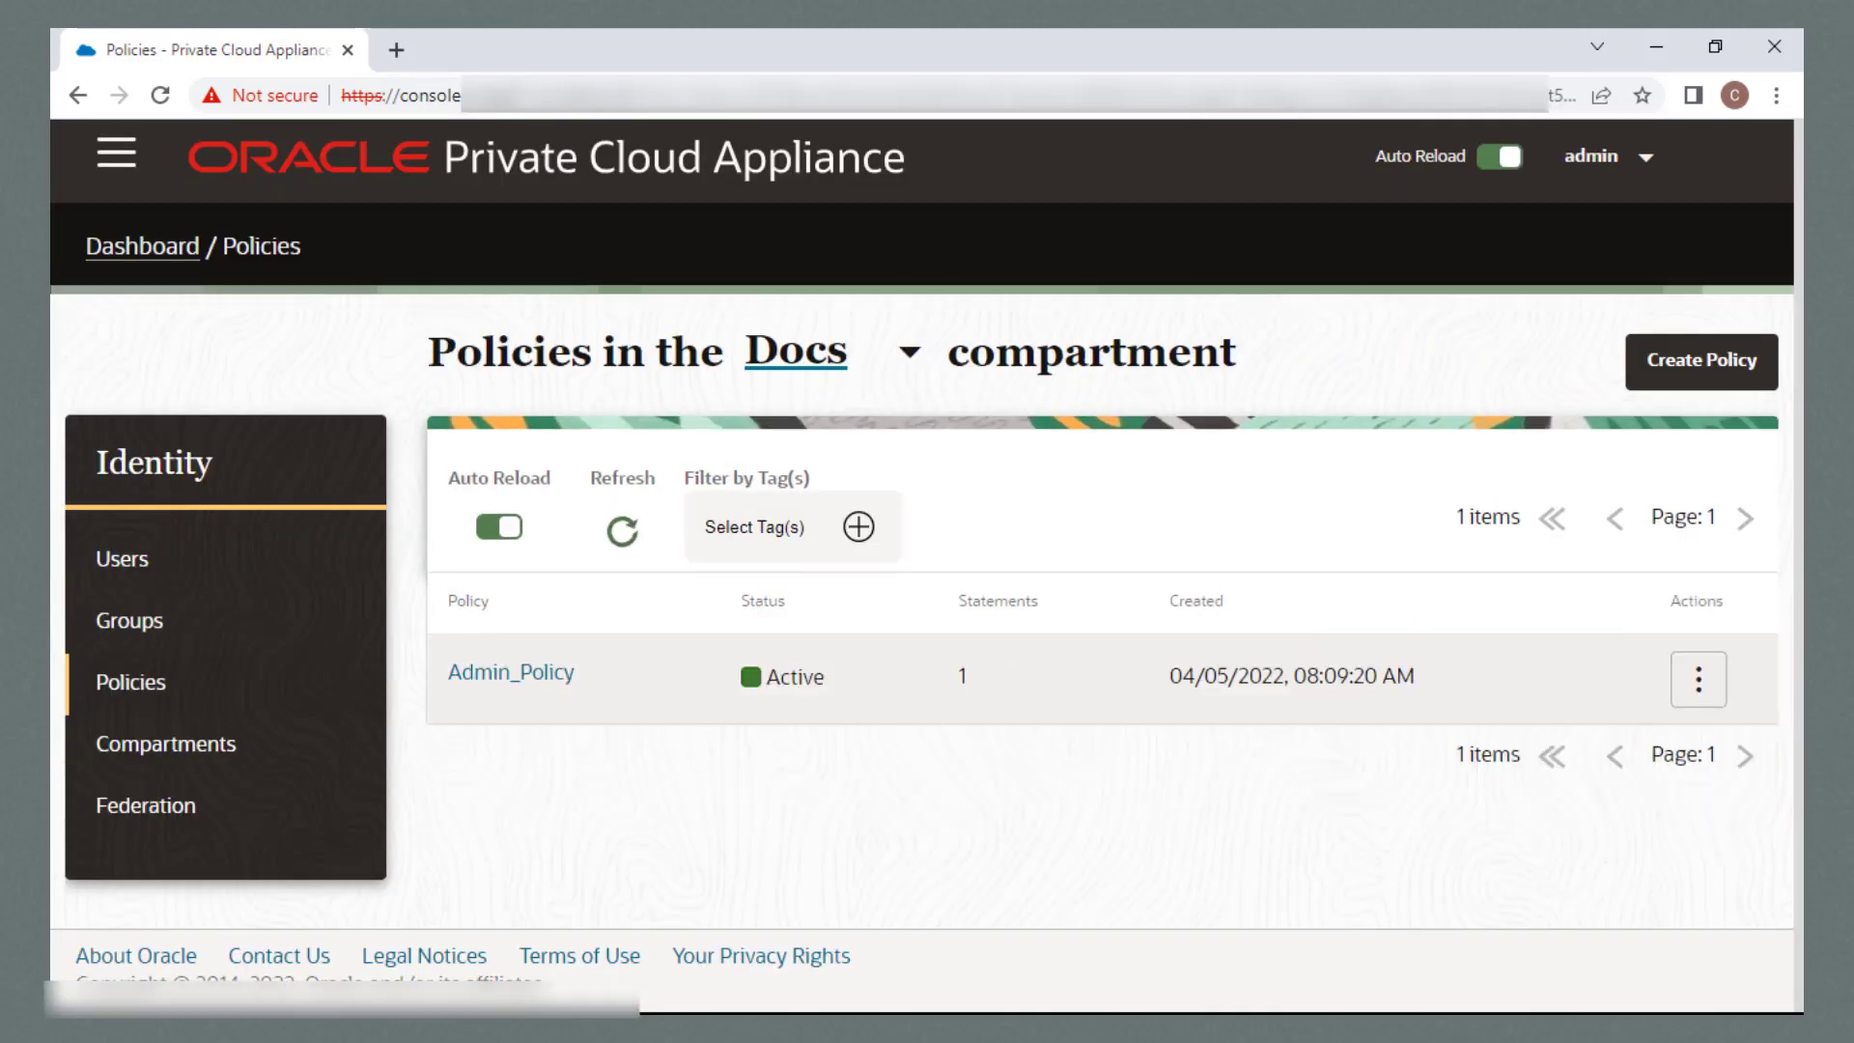
{"action": "left_click", "coordinate": [487, 666]}
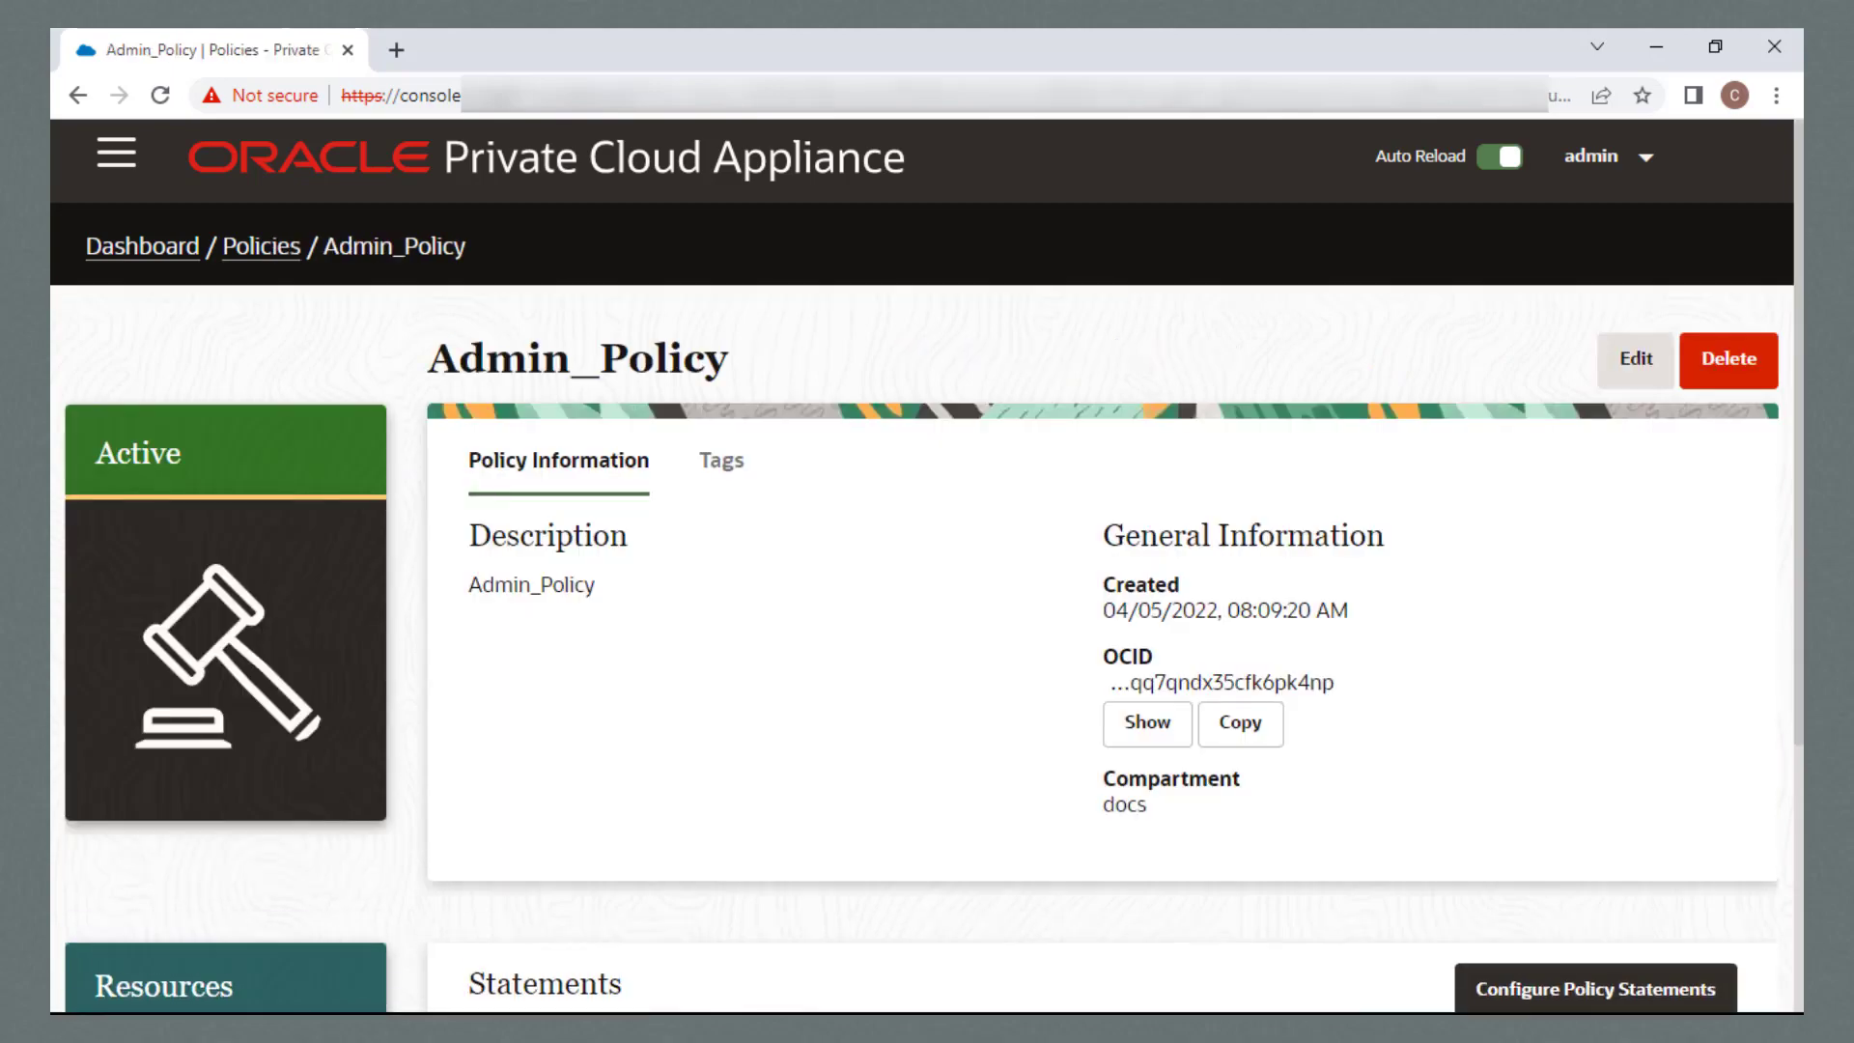
{"action": "scroll", "coordinate": [922, 570], "scroll_direction": "down", "scroll_amount": 4}
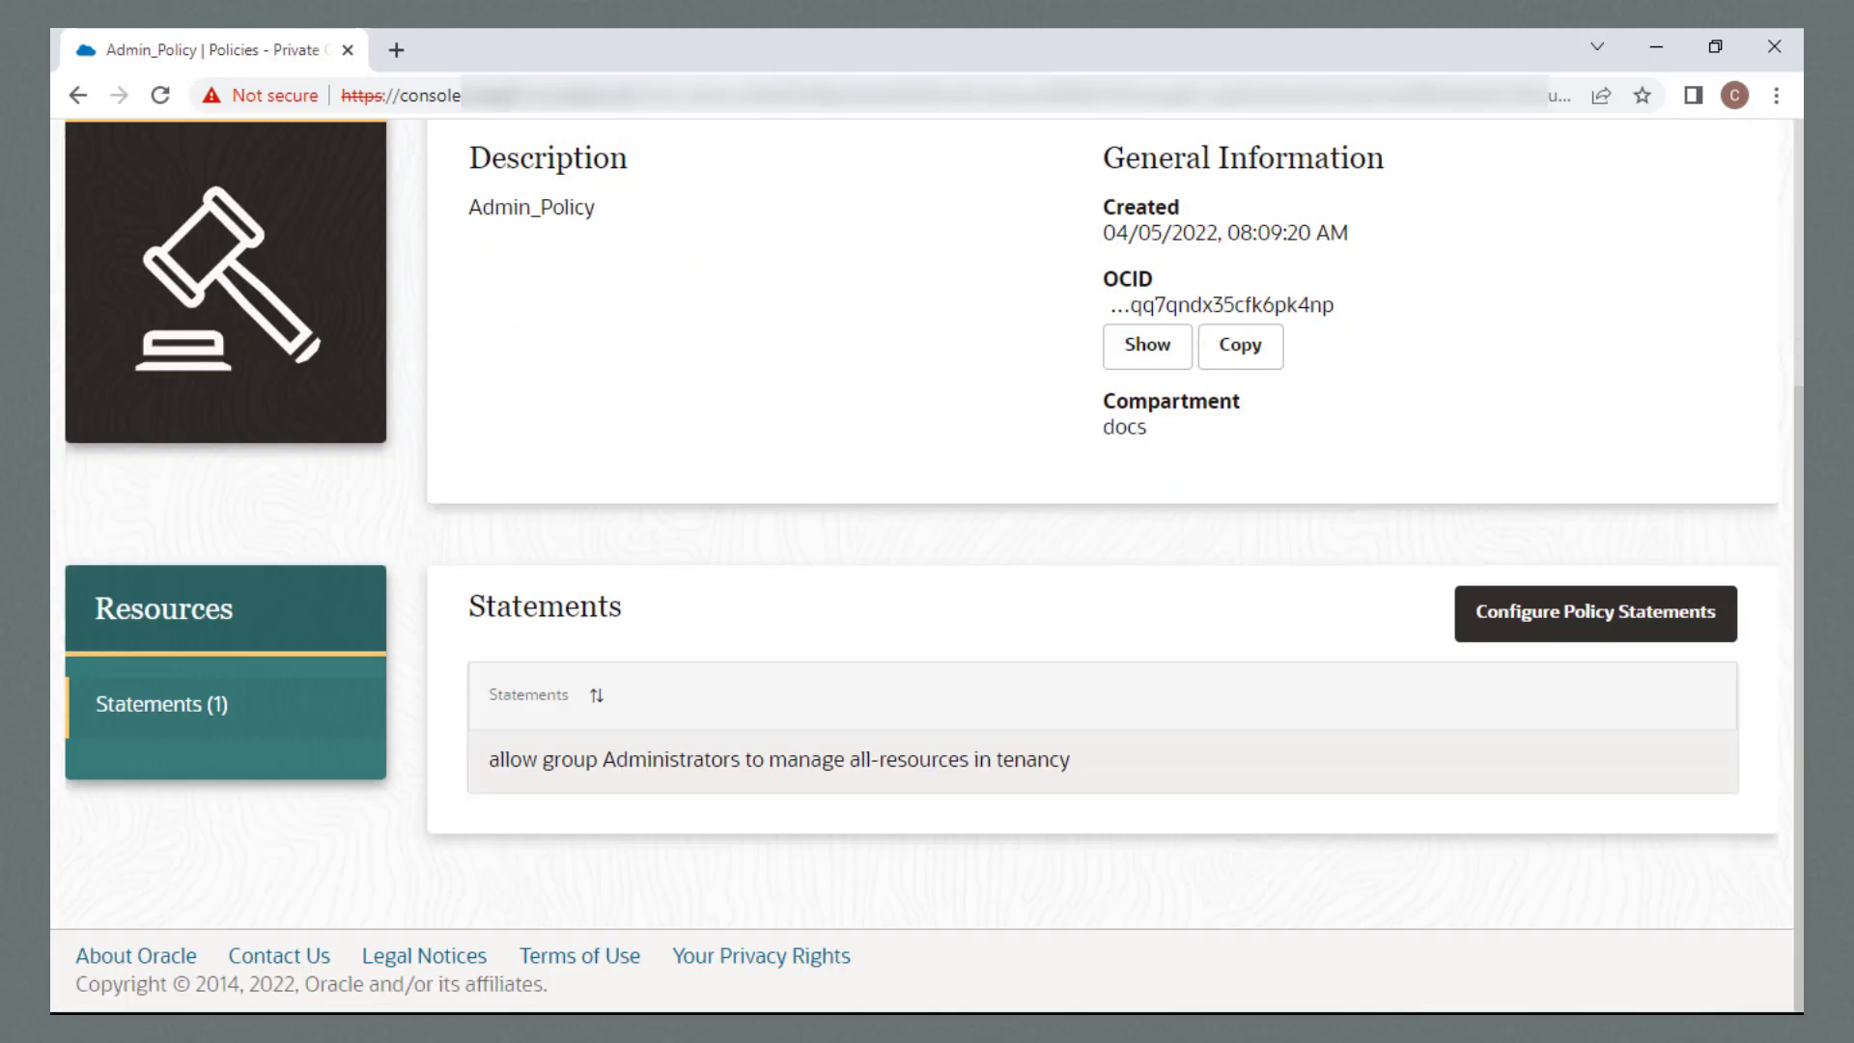